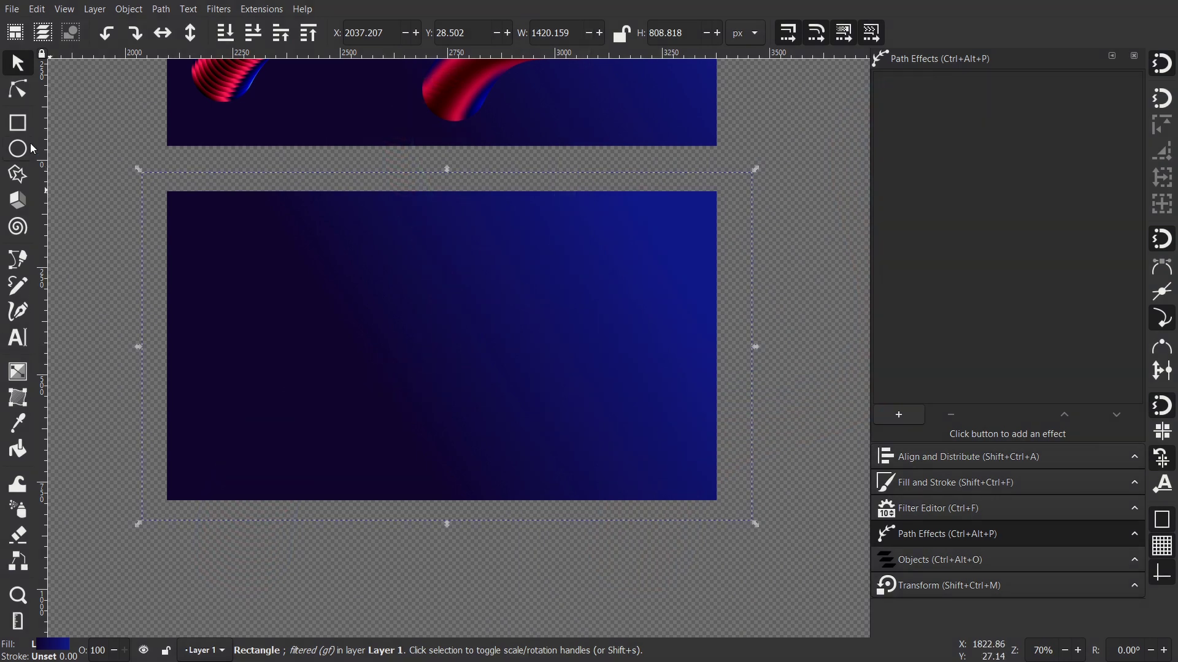
- Switch to the Ellipse tool to draw on the dark blue panel
click(17, 149)
- Draw a dark red circle on the lower panel's left and shrink it to about 189 px
drag(244, 288, 356, 404)
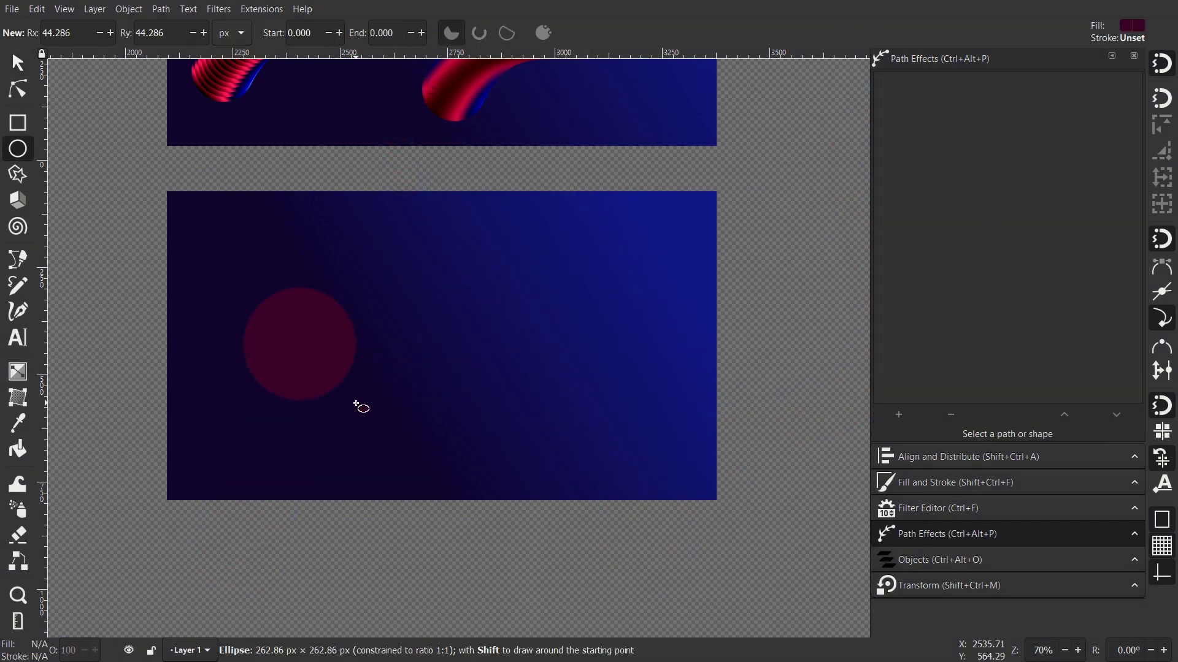
drag(356, 404, 291, 378)
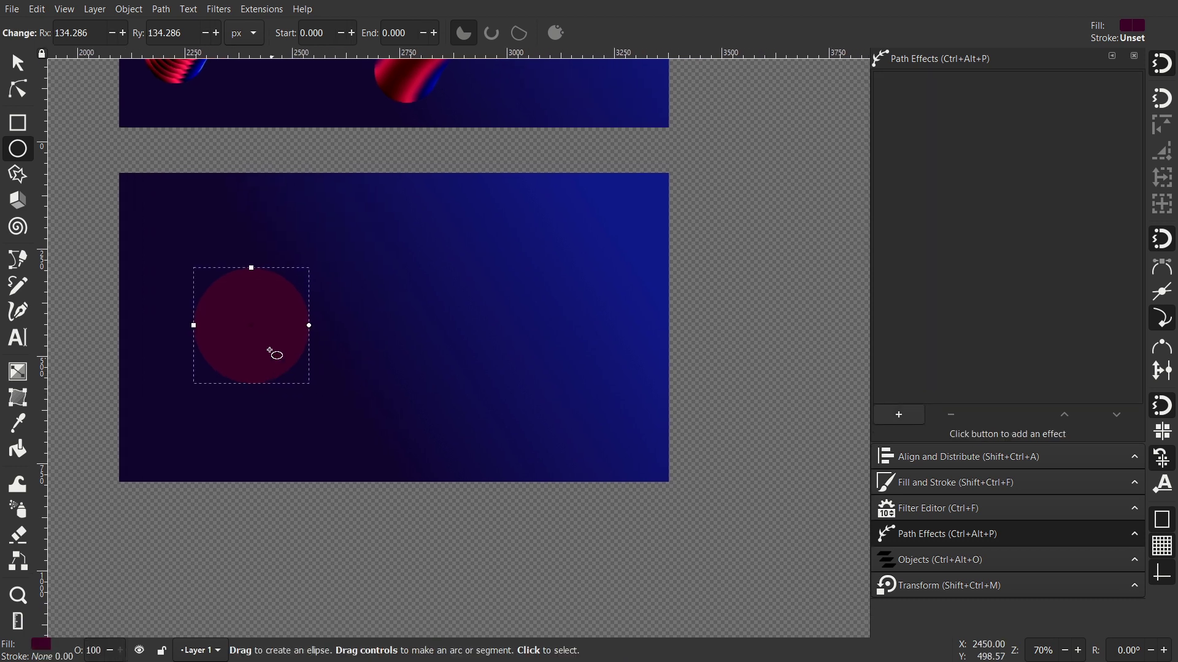
drag(269, 282, 289, 368)
click(17, 63)
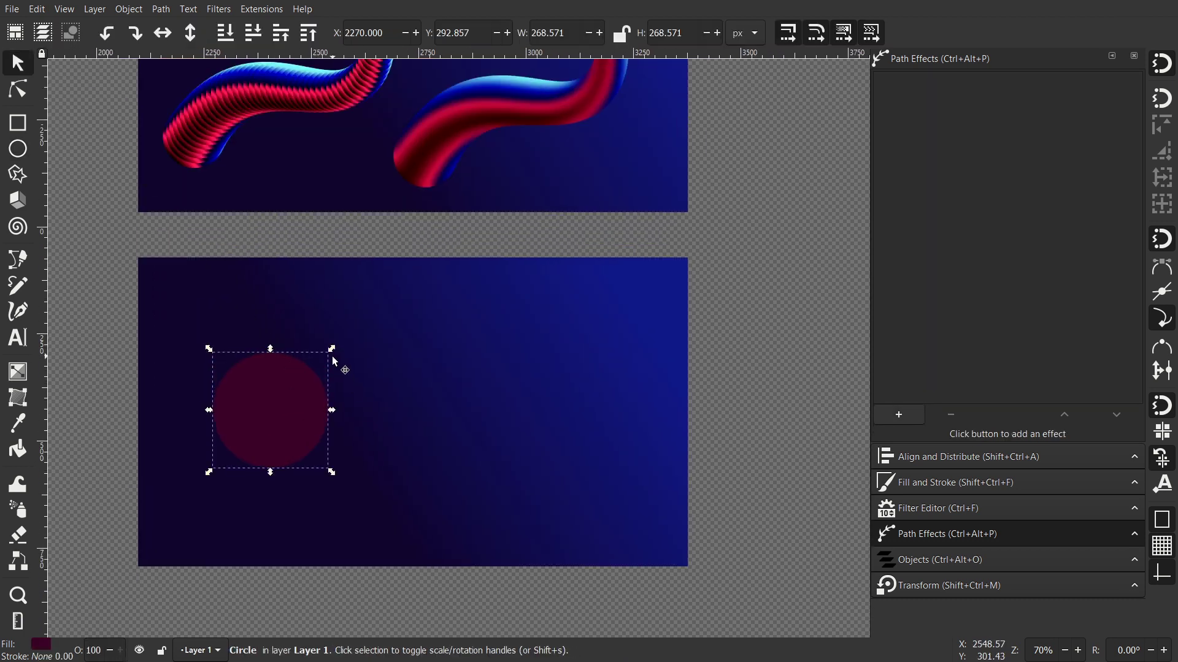
drag(332, 351, 314, 362)
ctrl+scroll(319, 487, up, 1)
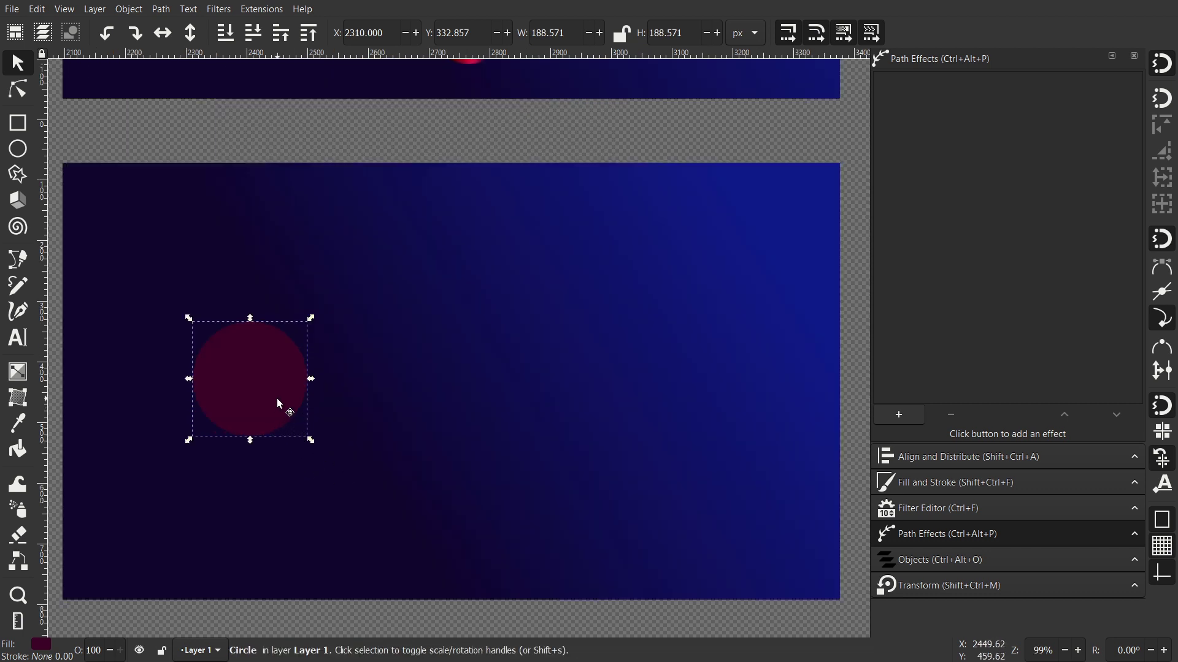
- Place a tiny copy of about 21 px further right and select both circles
drag(238, 385, 575, 386)
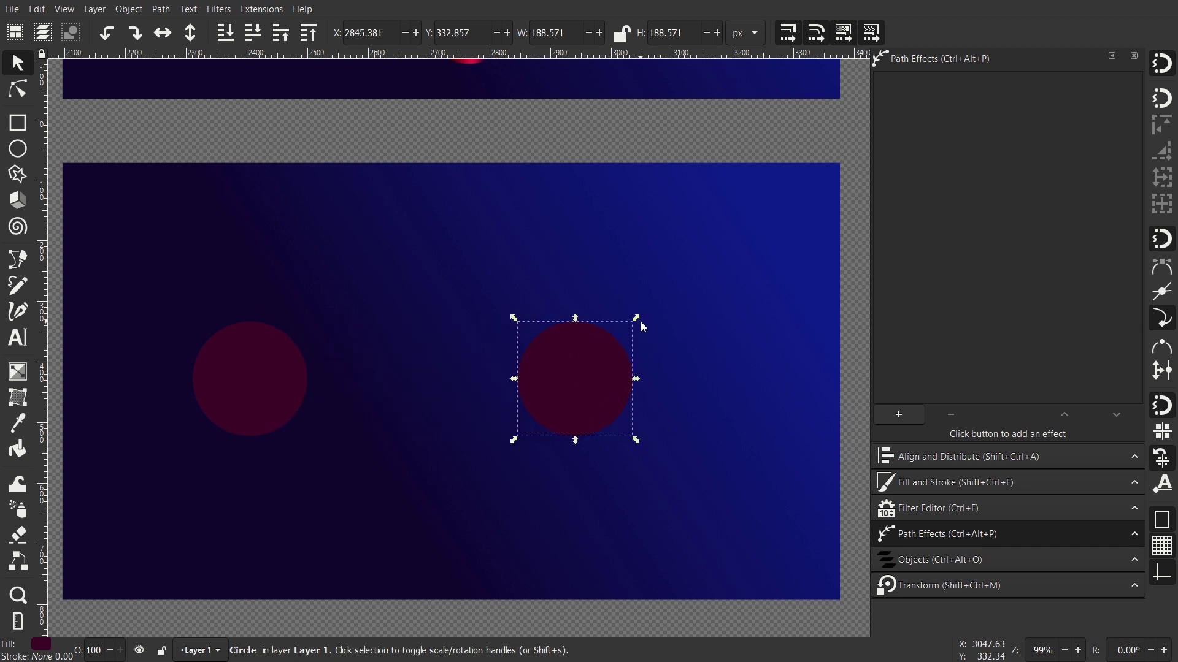
drag(637, 318, 589, 361)
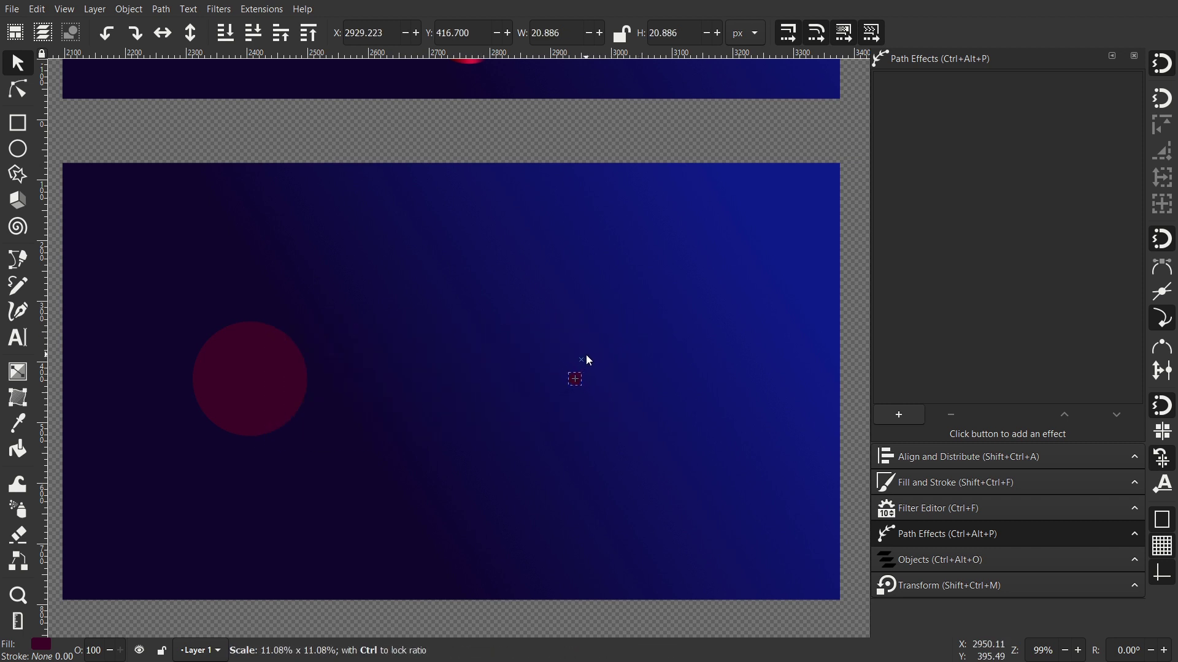
shift+click(255, 360)
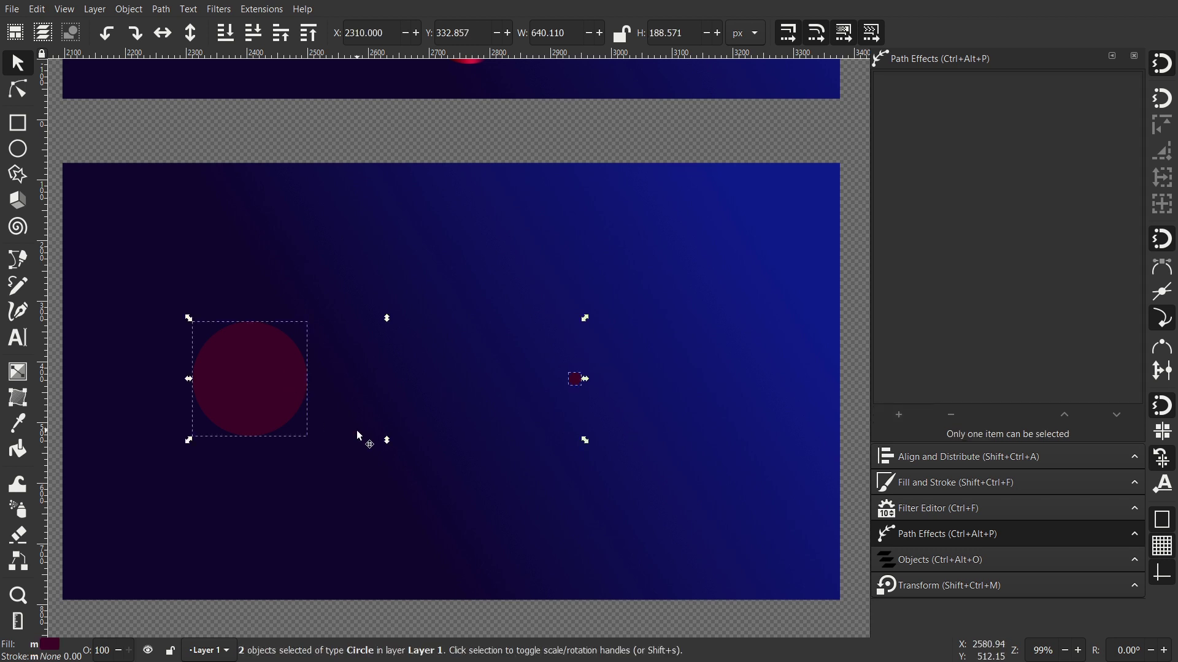
- Combine the big circle and tiny dot into one 8-node path, then bring up Path Effects
key(ctrl)
key(ctrl+k)
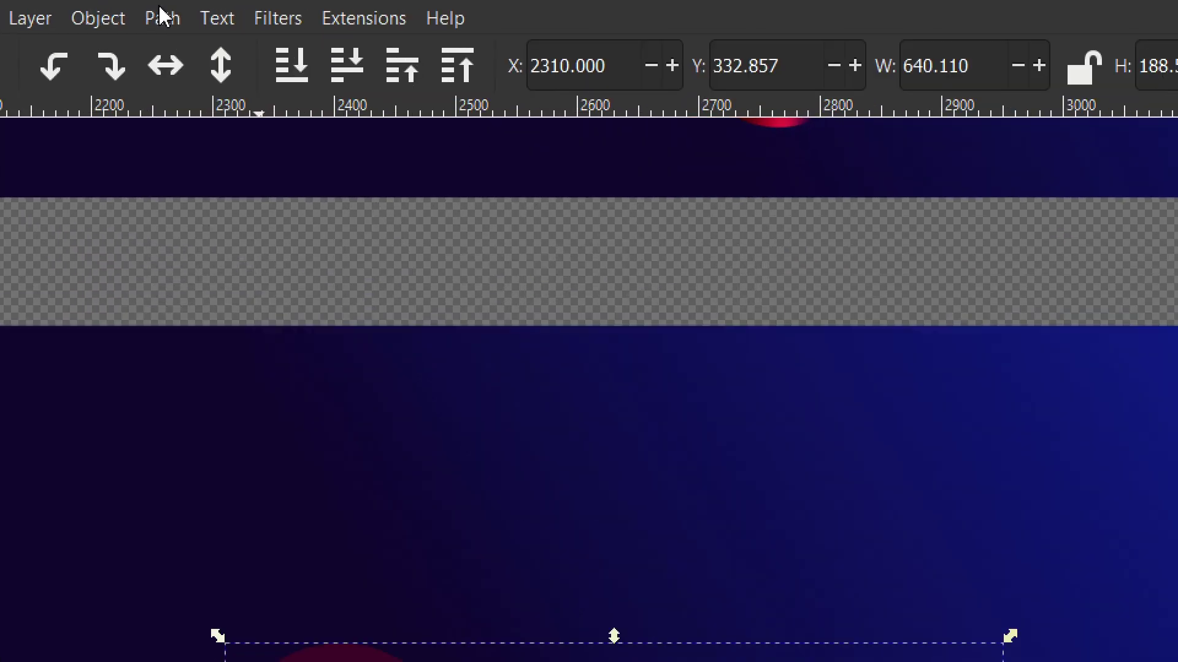
click(160, 7)
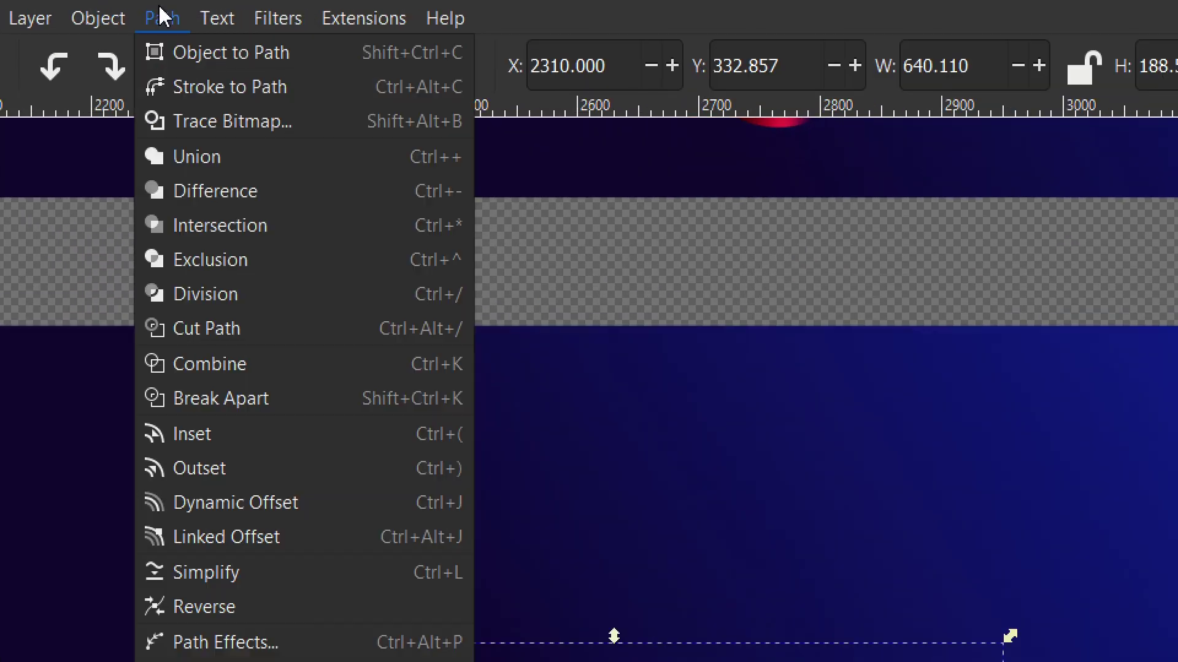
click(238, 368)
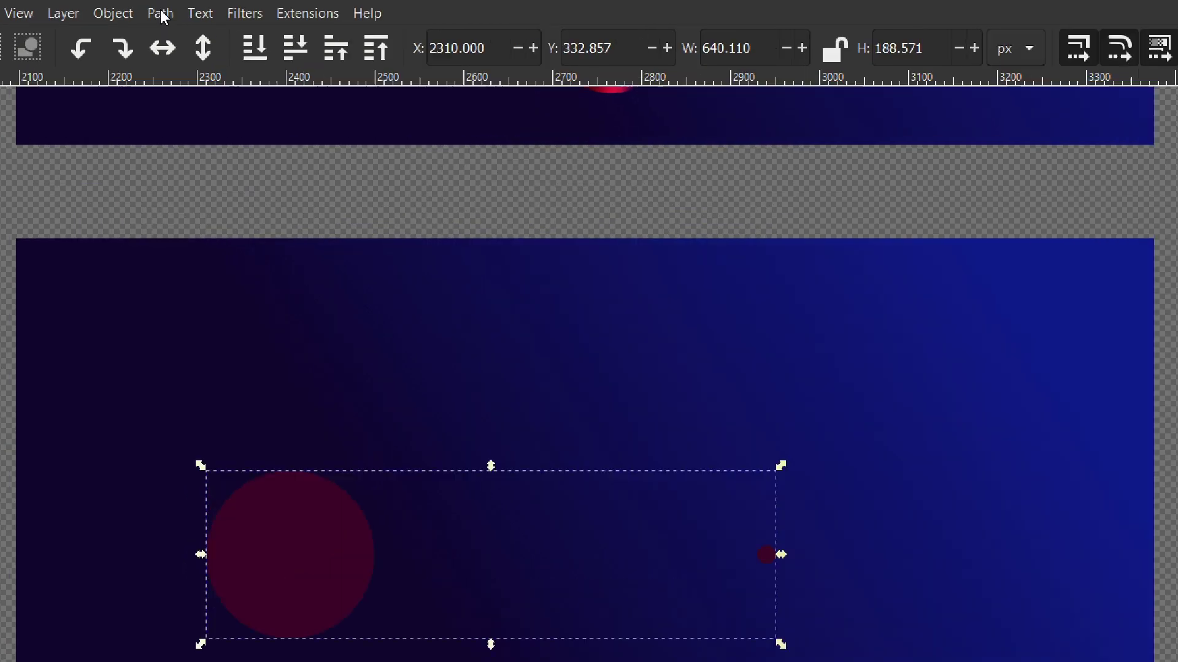
click(161, 8)
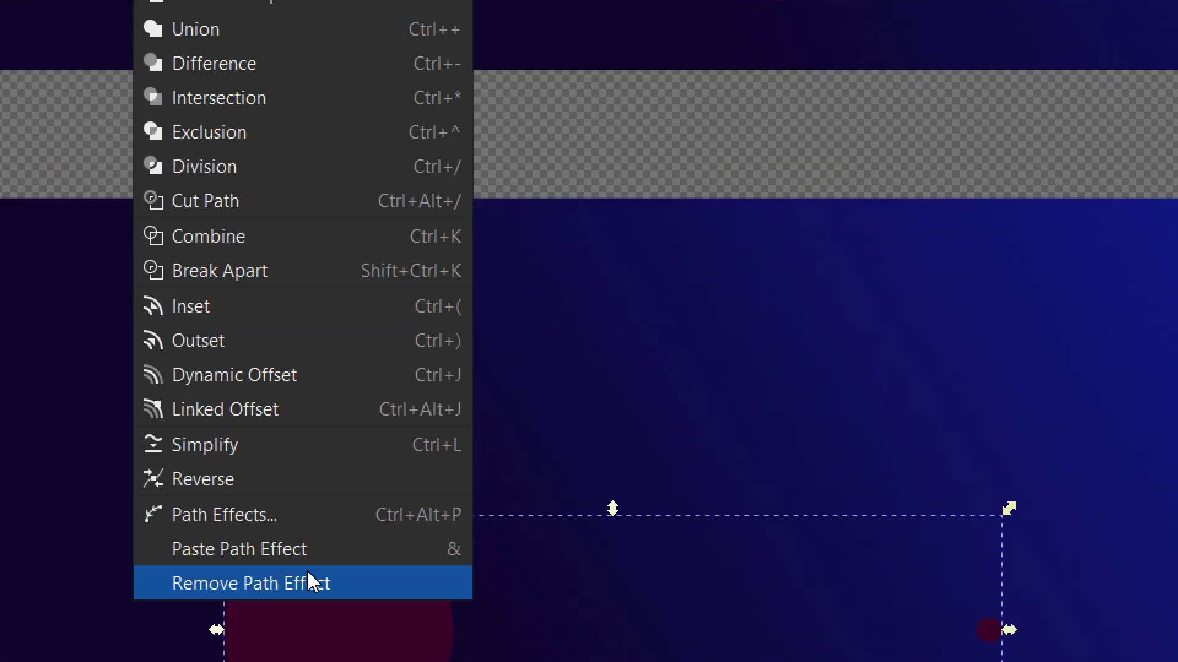
click(286, 515)
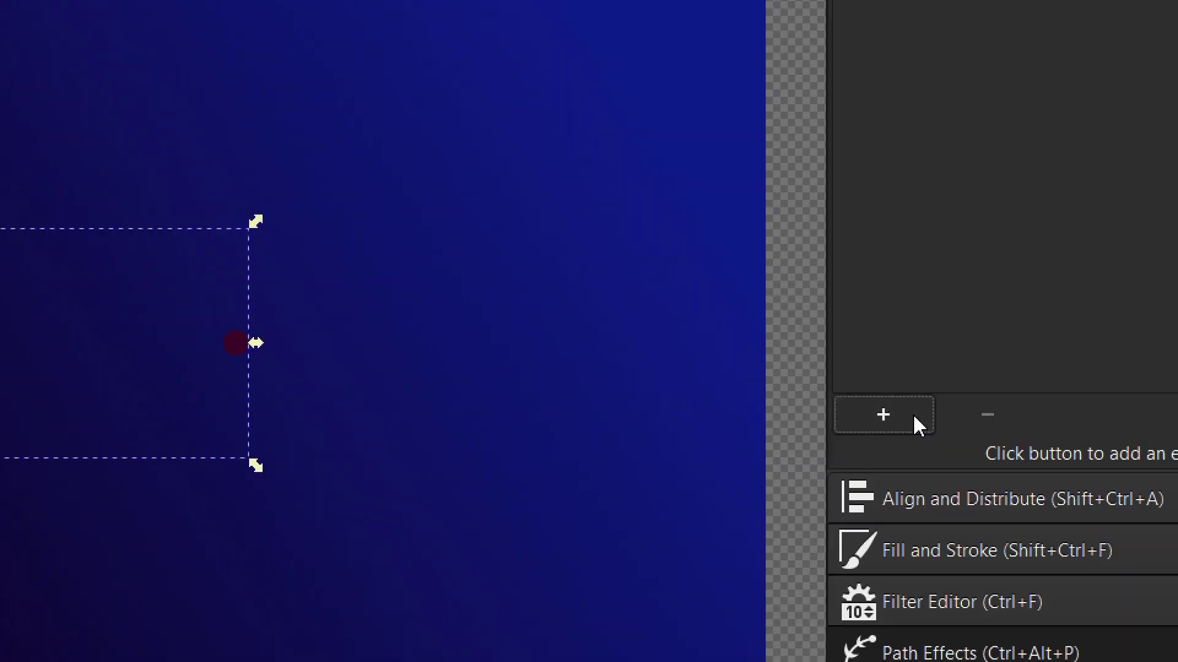
- Add the Interpolate Sub-Paths effect to the combined path
click(914, 417)
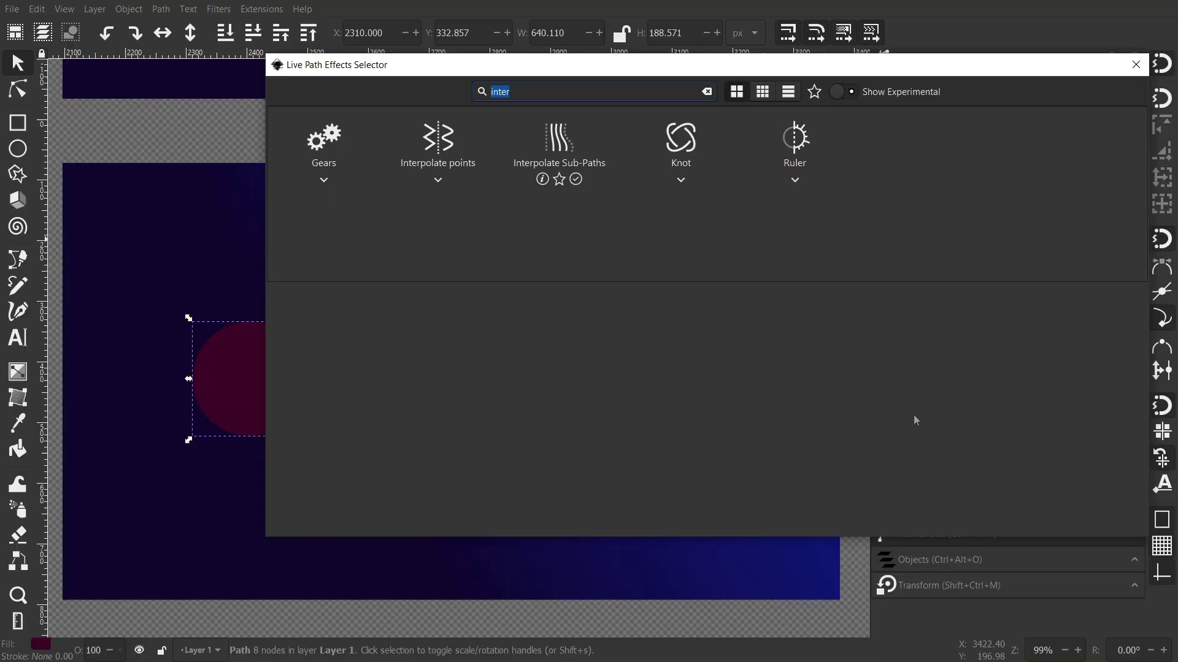
drag(655, 68, 727, 509)
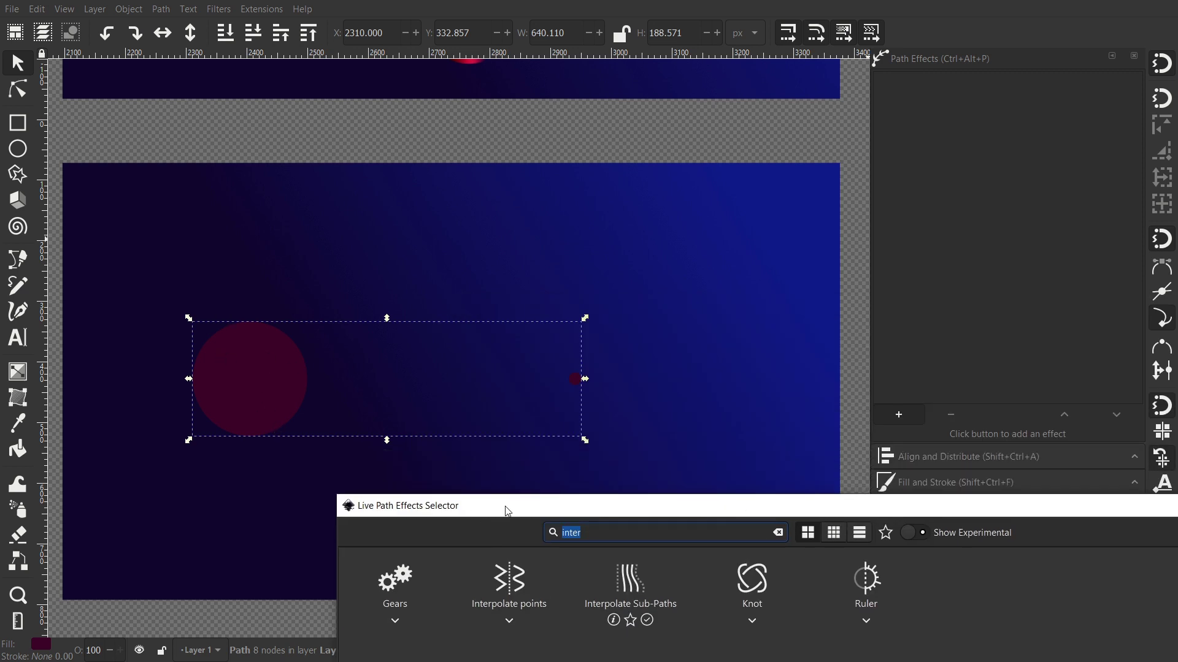
drag(508, 511, 543, 68)
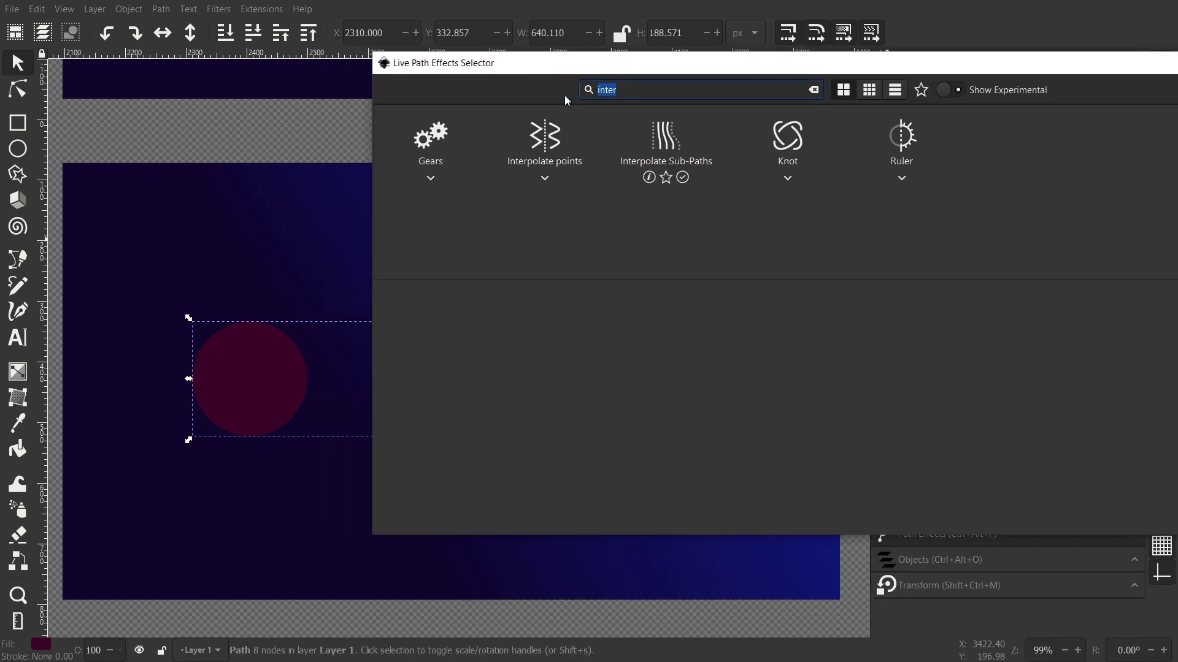
text(inter)
click(666, 143)
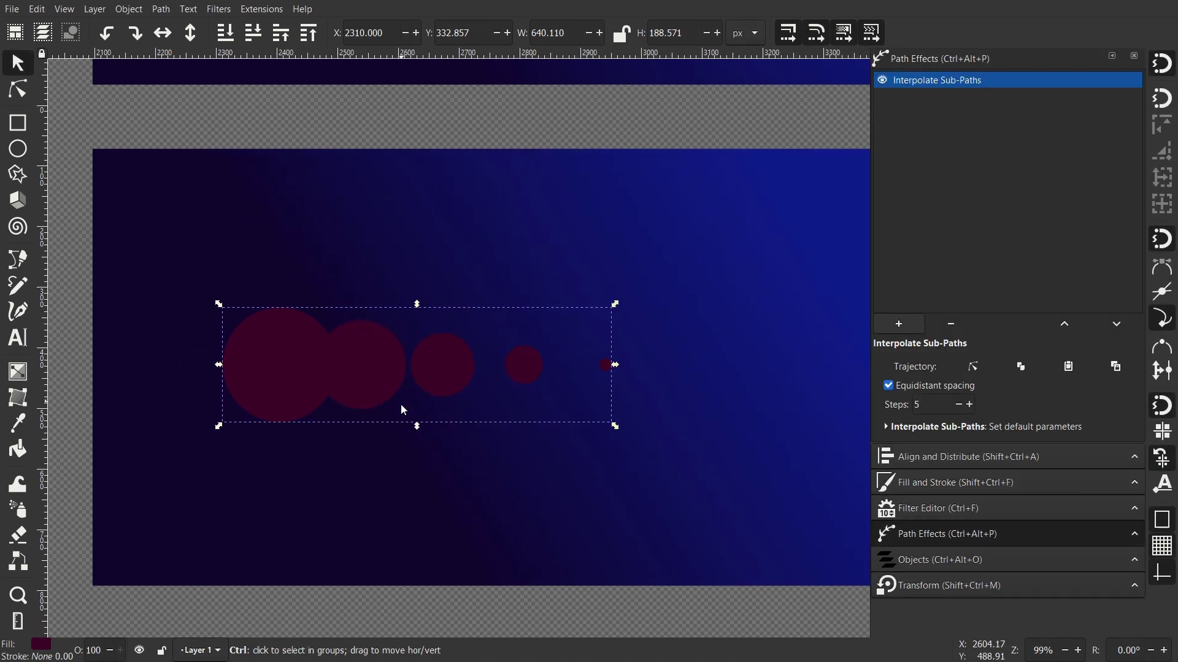
- Set the interpolation Steps to 85 so the shapes blend into a tapered cone
ctrl+scroll(400, 403, up, 1)
drag(527, 350, 562, 343)
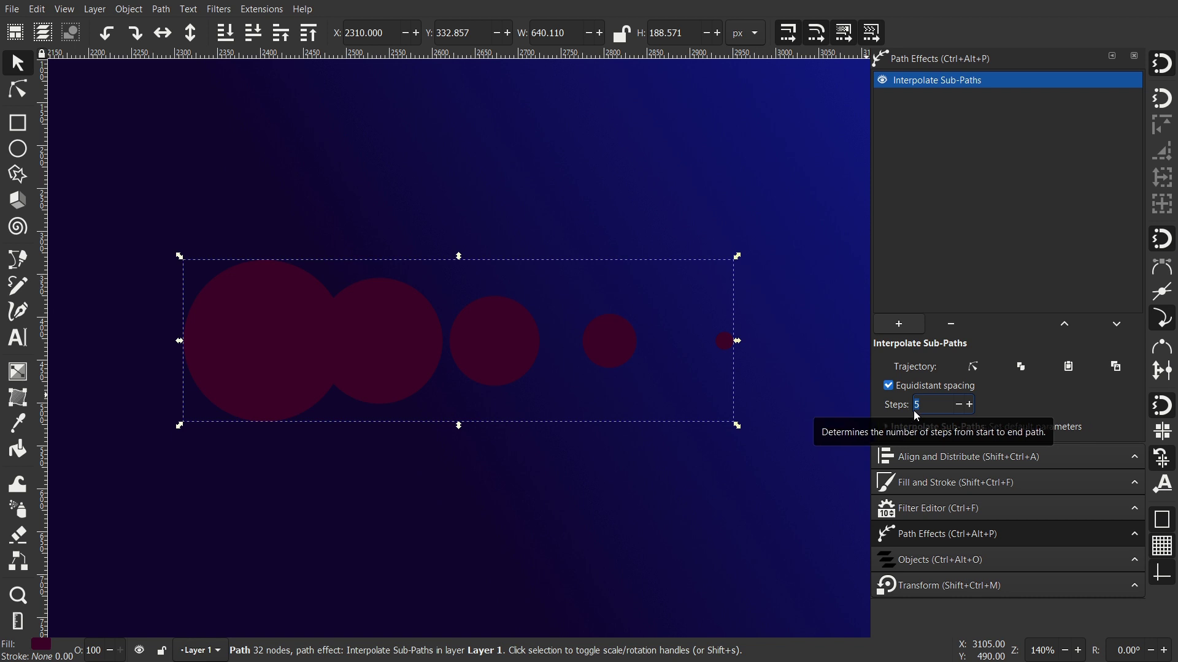
text(80)
key(Return)
scroll(638, 394, up, 5)
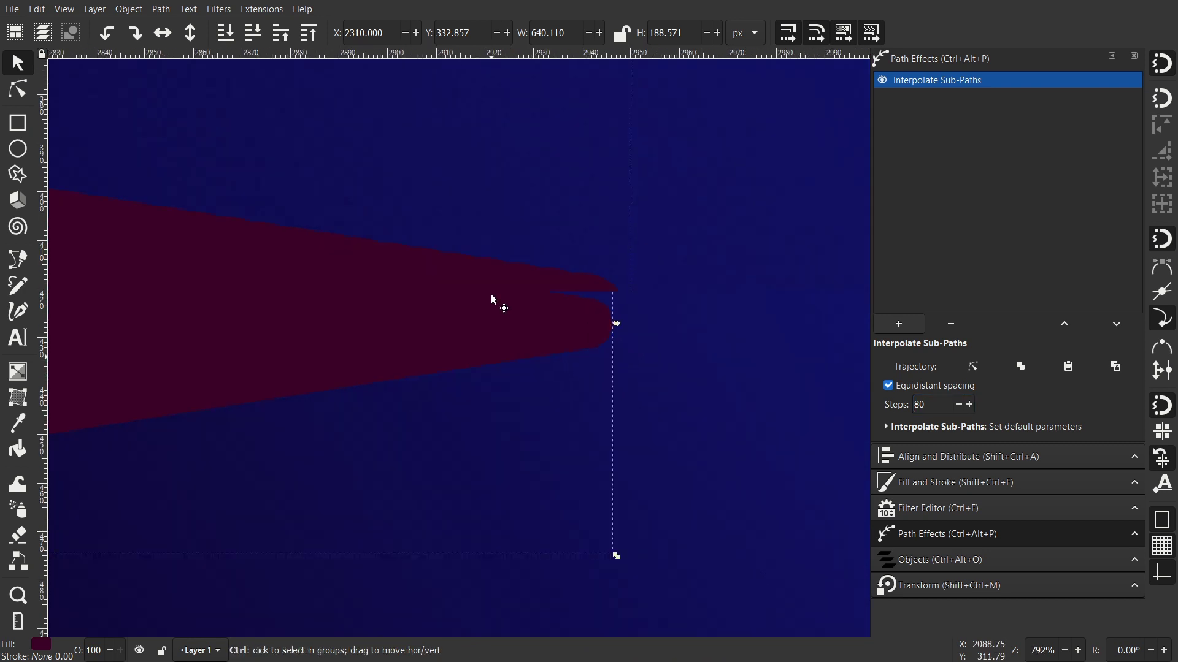
drag(933, 407, 894, 424)
text(8)
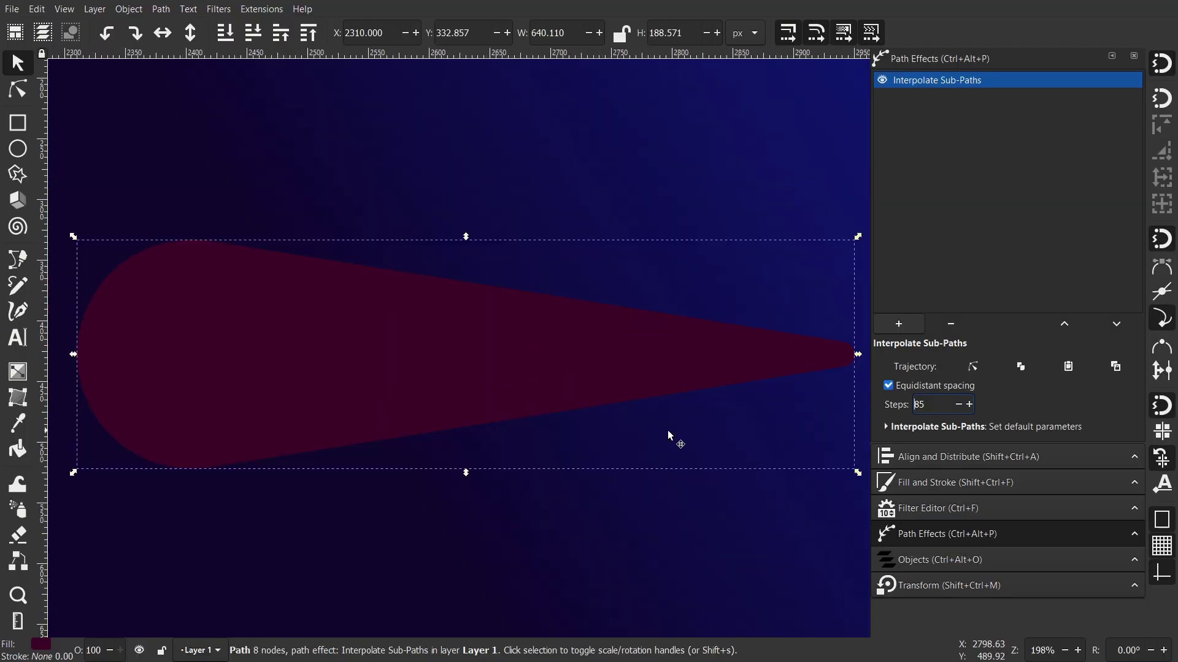
mouse_move(669, 432)
mouse_down()
mouse_move(639, 423)
mouse_move(650, 428)
mouse_up()
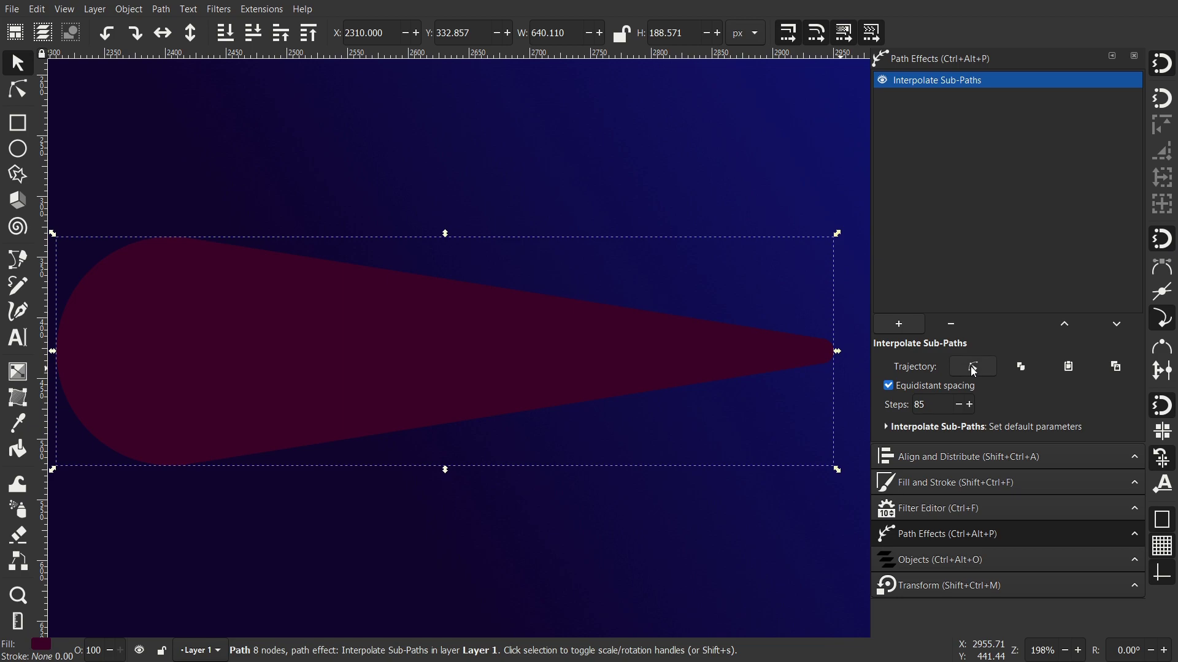
- Bend the effect's trajectory on canvas into an S-curve, discarding a trial middle node
click(972, 367)
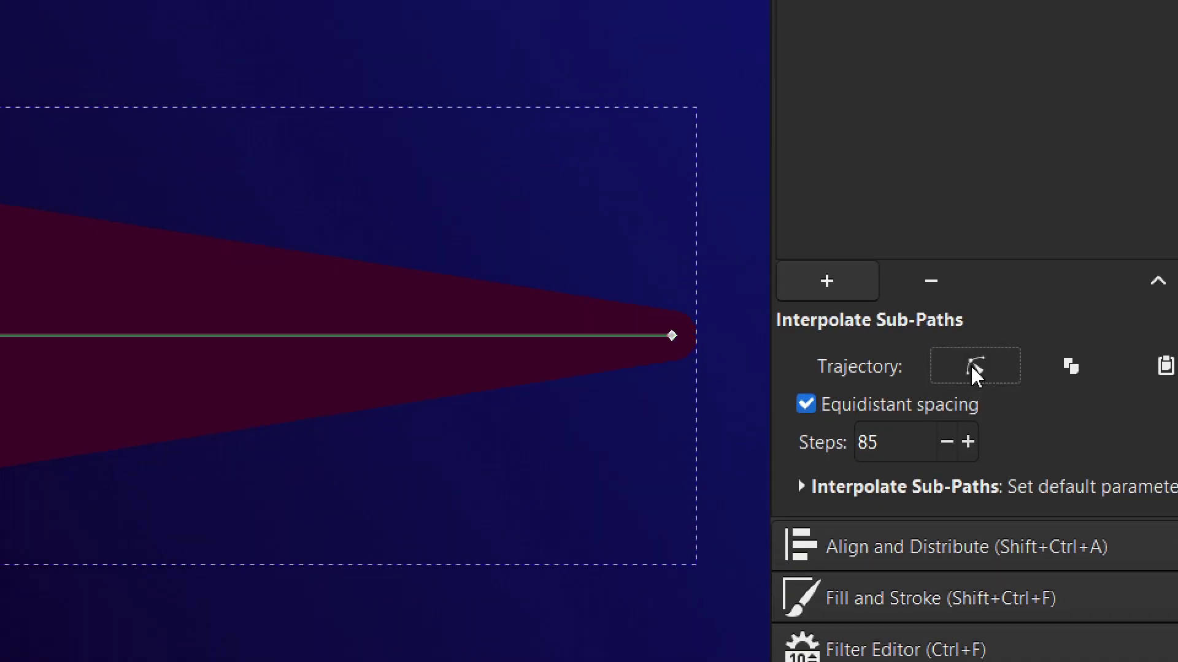
drag(257, 352, 393, 482)
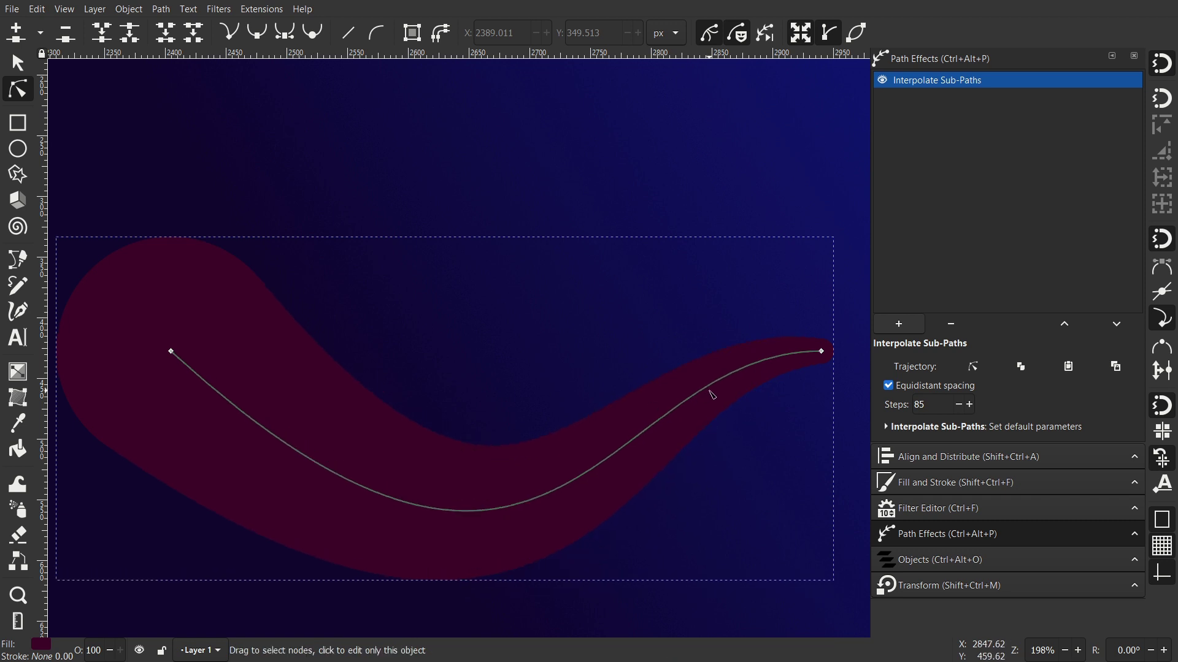
drag(714, 389, 789, 334)
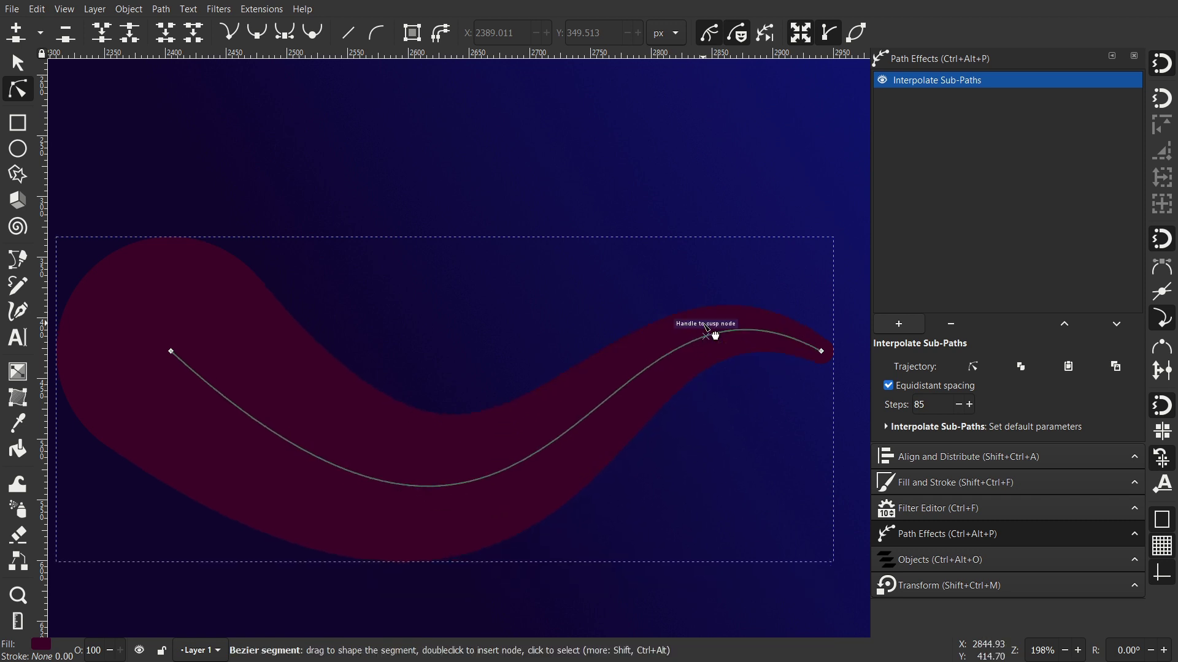
double_click(560, 440)
drag(560, 440, 497, 265)
key(ctrl+z)
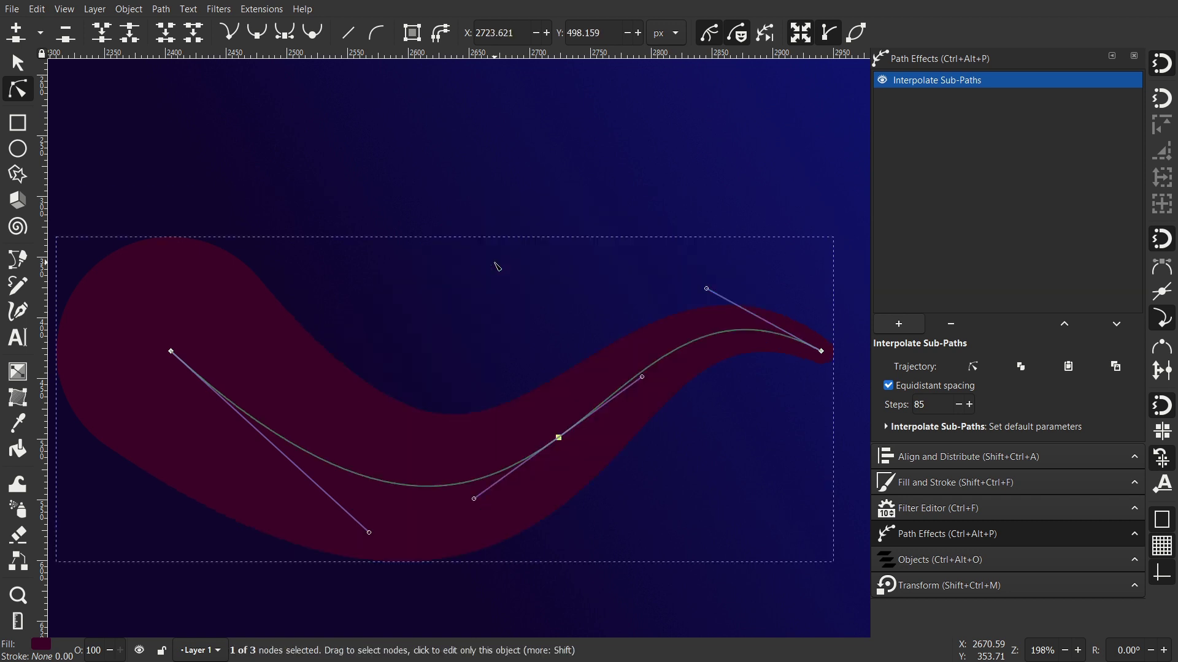
key(ctrl+z)
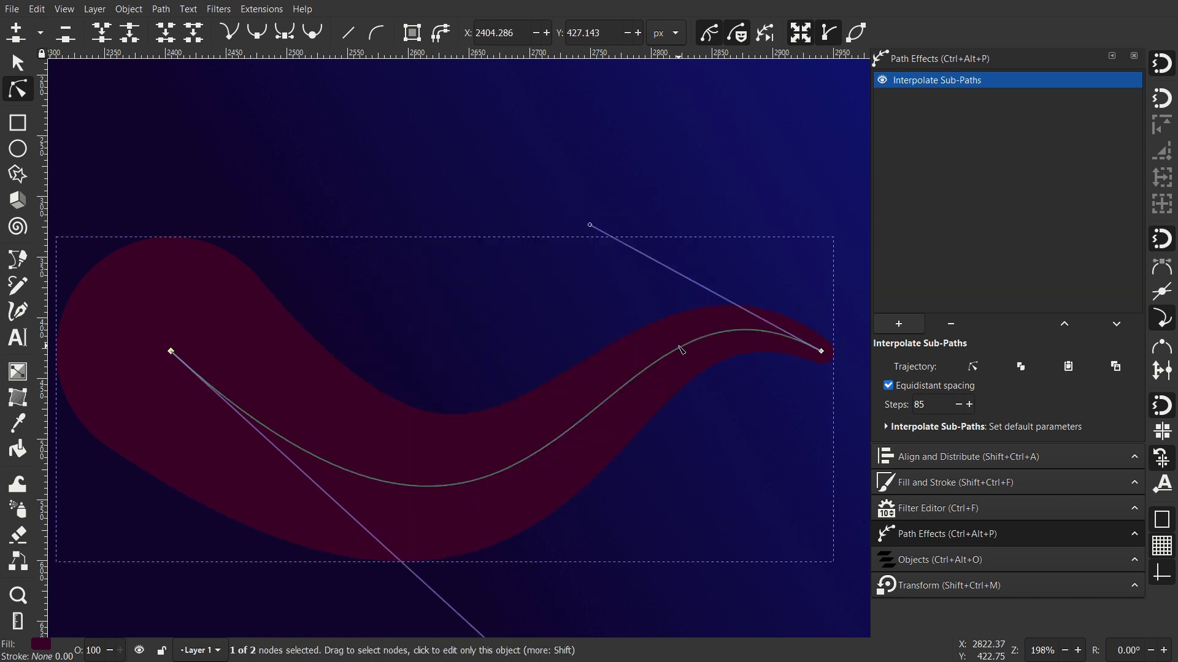
- Lift the curve's right part, push its left part down, and flatten the ribbon
drag(681, 349, 673, 298)
drag(338, 461, 342, 478)
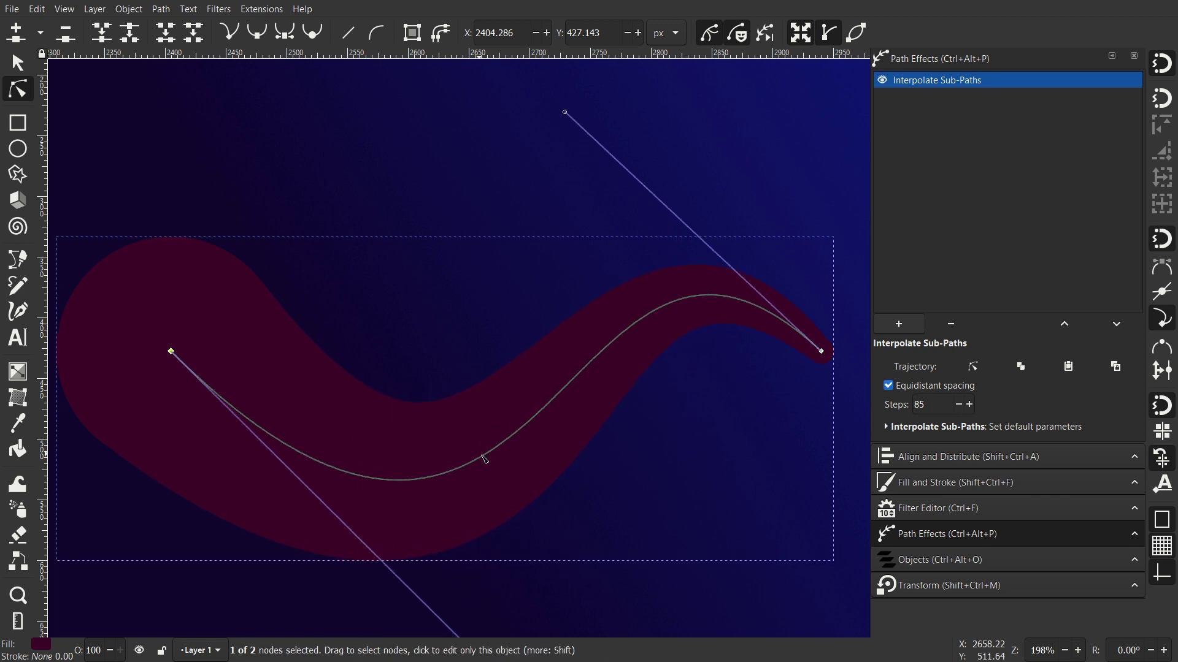
scroll(483, 458, down, 2)
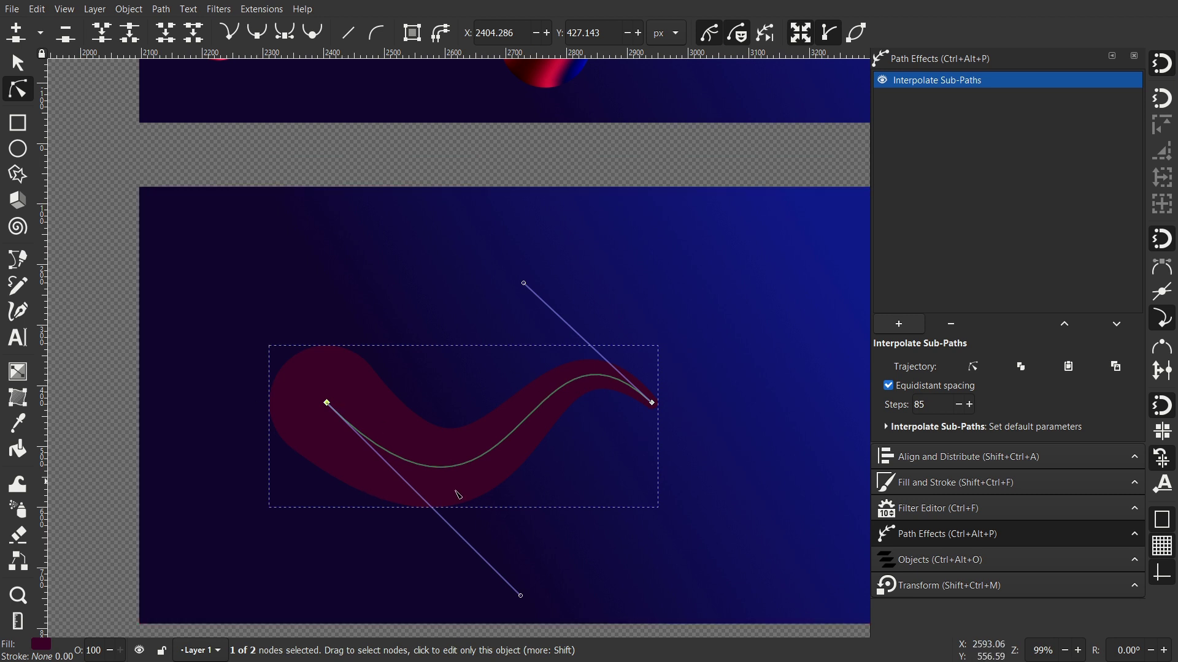
drag(383, 452, 305, 368)
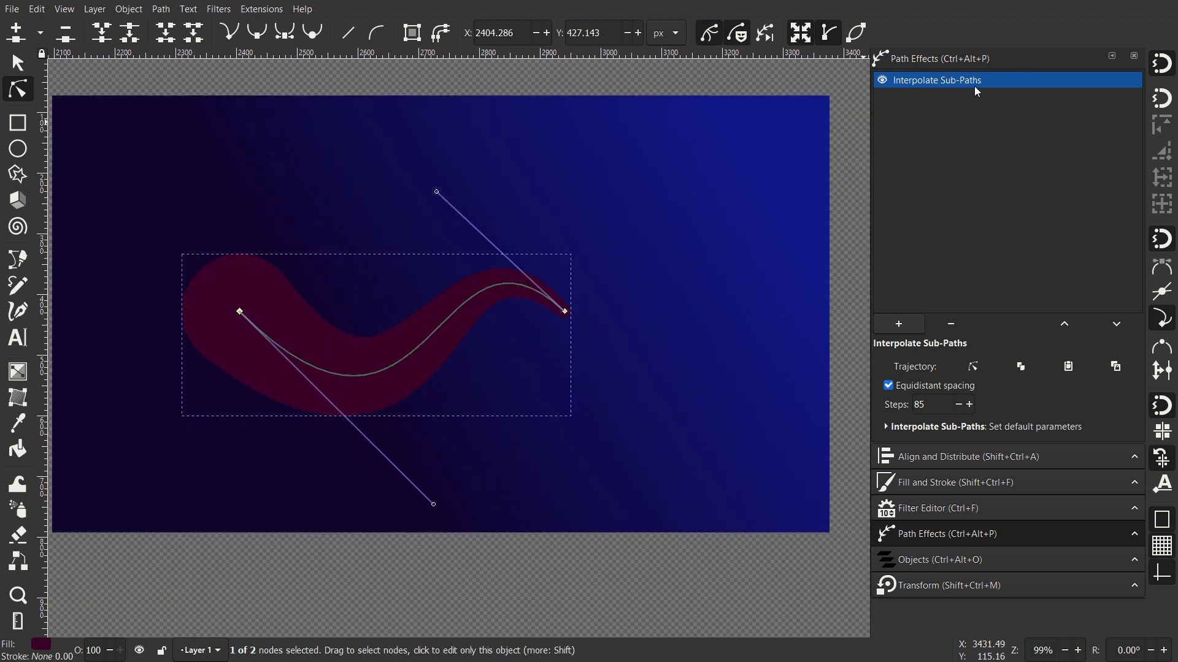
key(shift+ctrl+c)
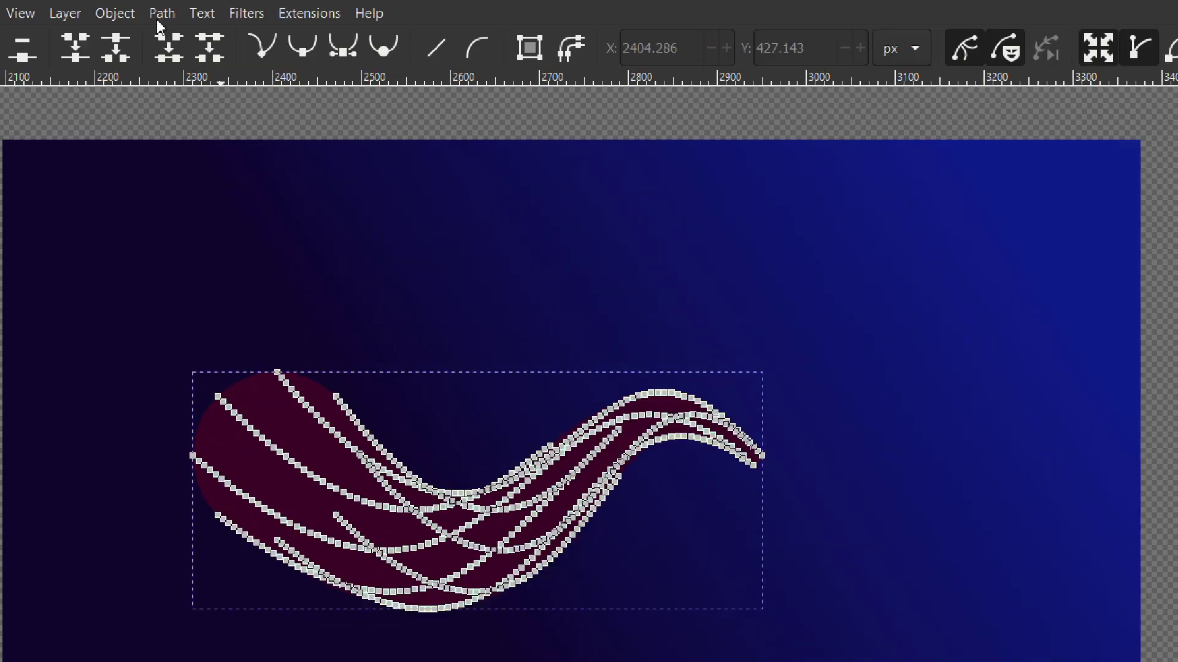
- Convert the ribbon with Object to Path and Break Apart into 85 separate paths
click(161, 9)
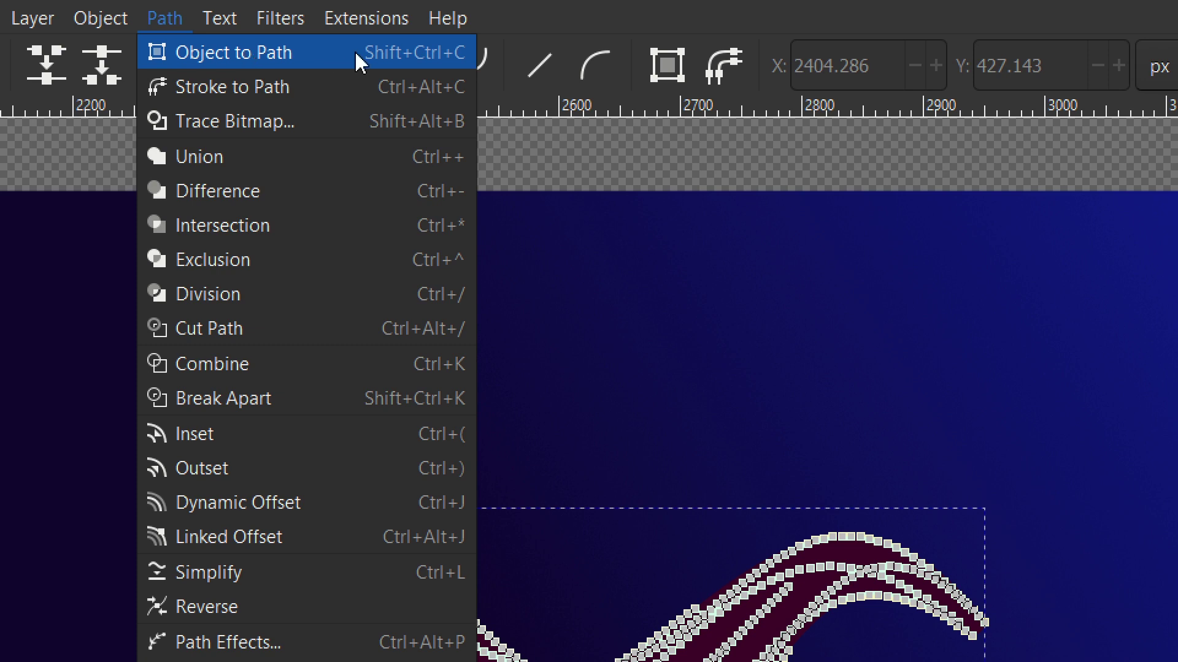
click(427, 55)
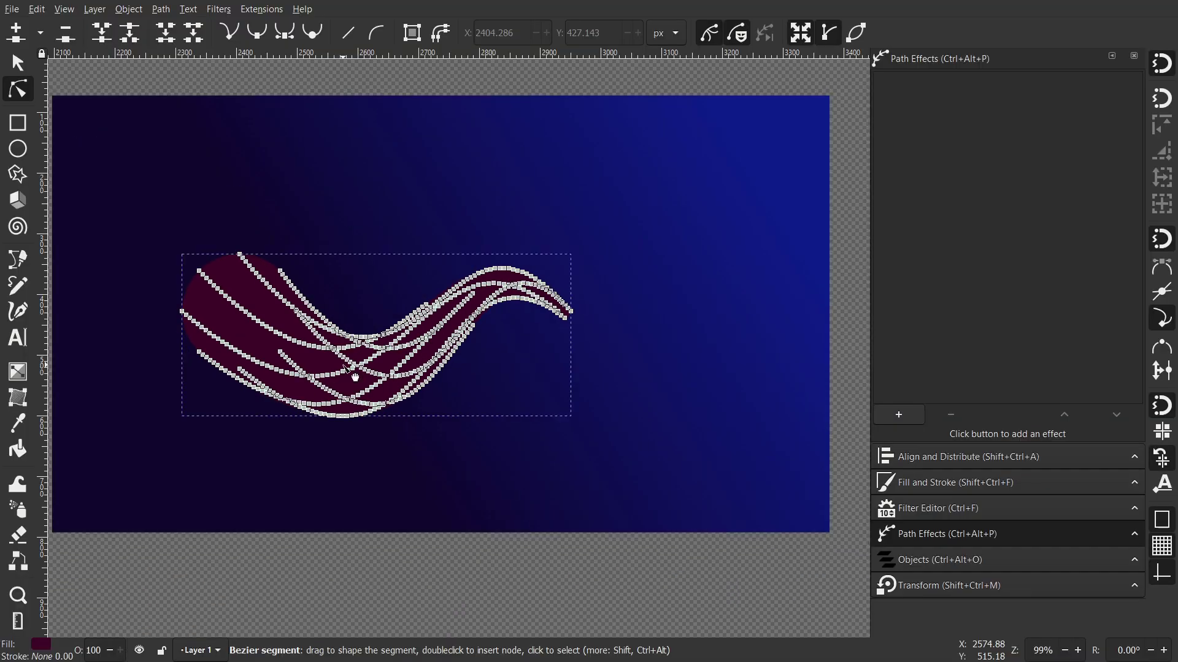
key(ctrl+shift+k)
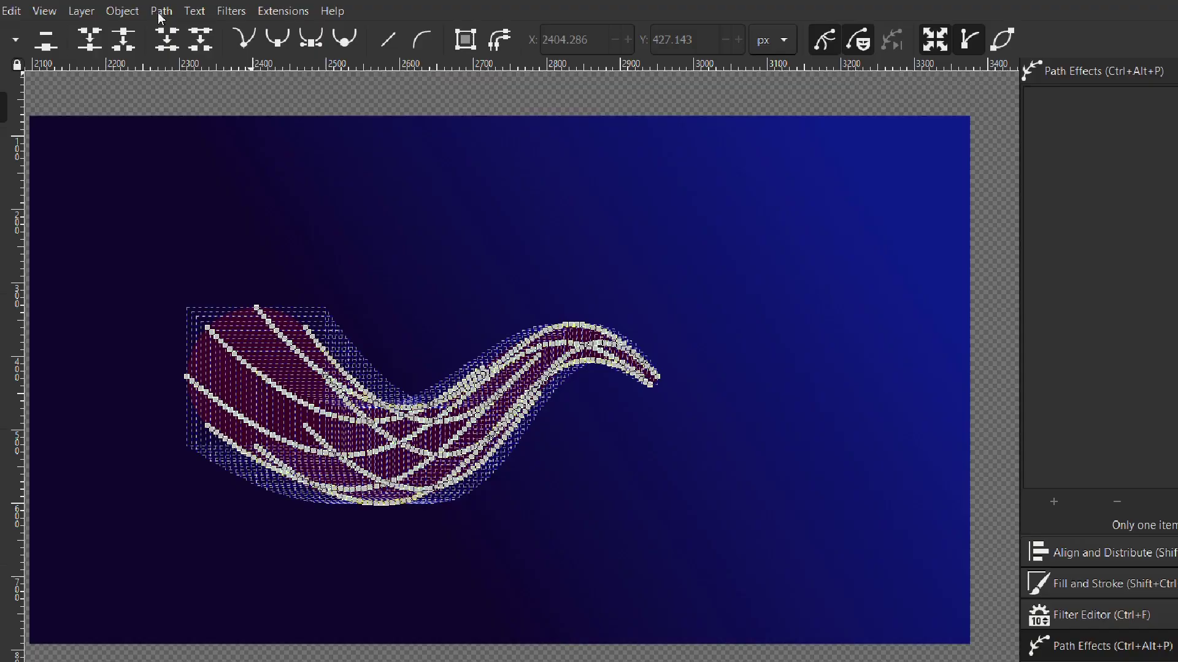
click(160, 9)
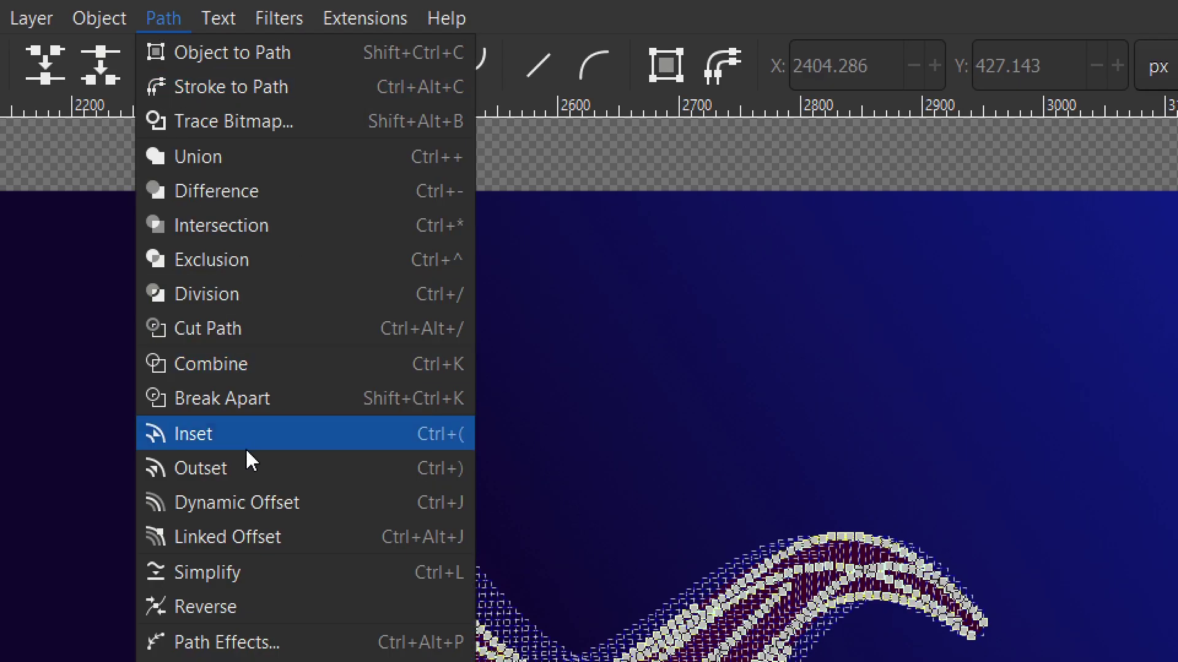
click(216, 399)
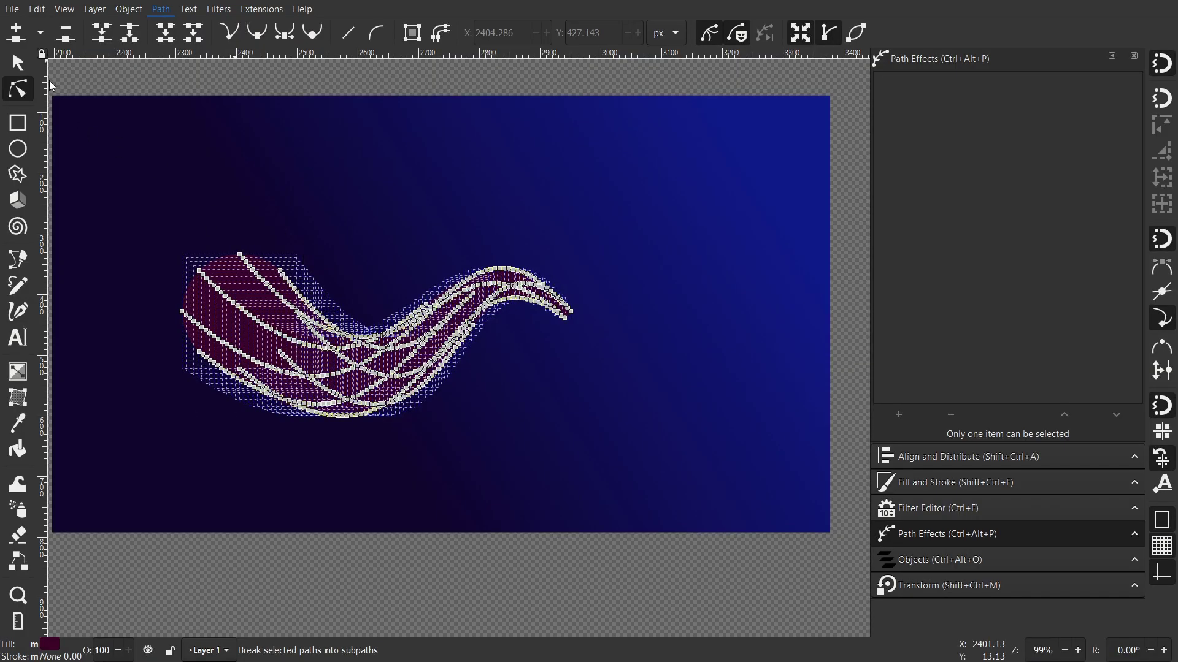
click(19, 64)
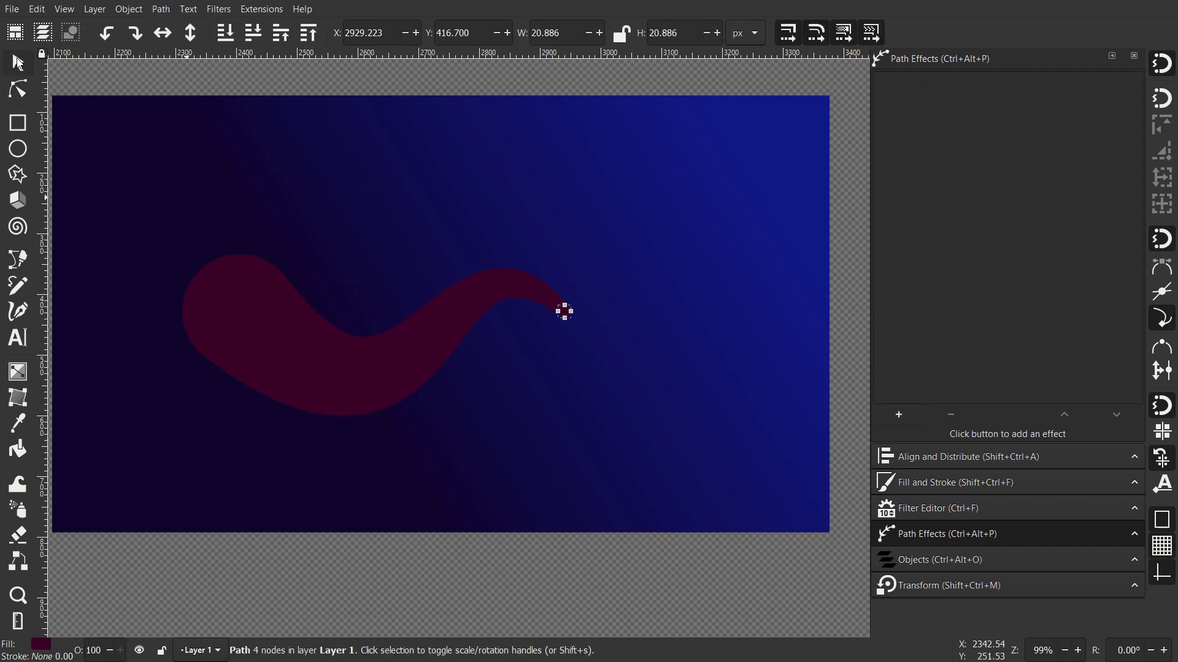
- Move the 85 ribbon pieces up about 147 px and show their Fill and Stroke settings
drag(358, 372, 448, 355)
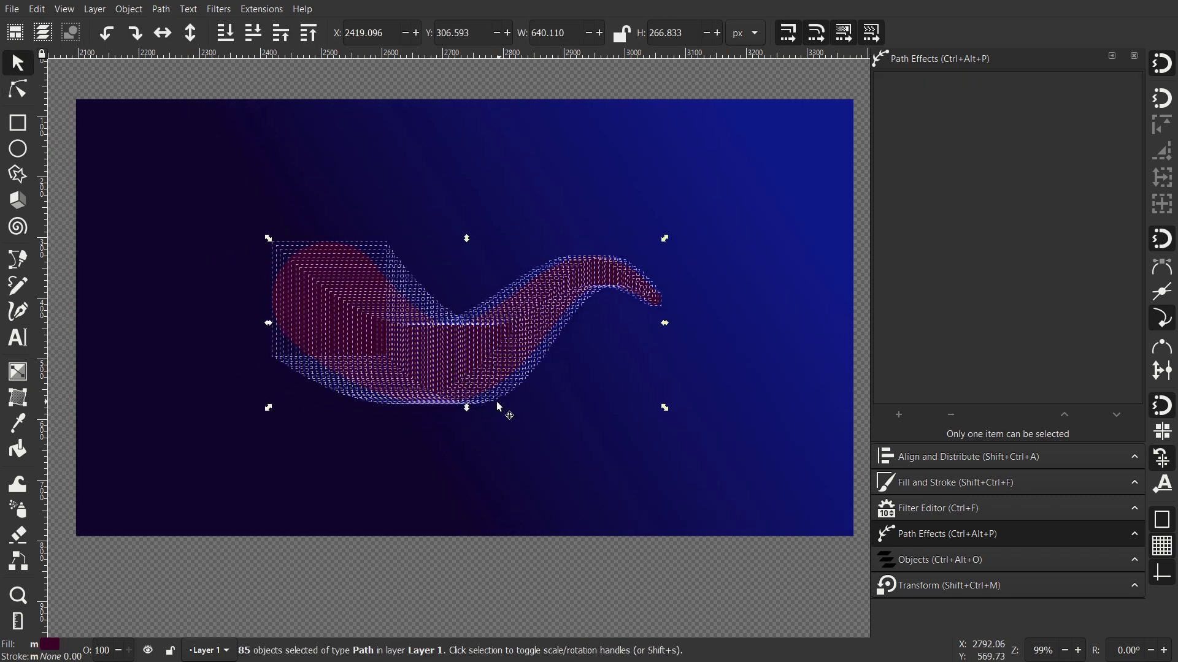
drag(490, 403, 441, 418)
drag(393, 384, 428, 363)
scroll(399, 300, up, 1)
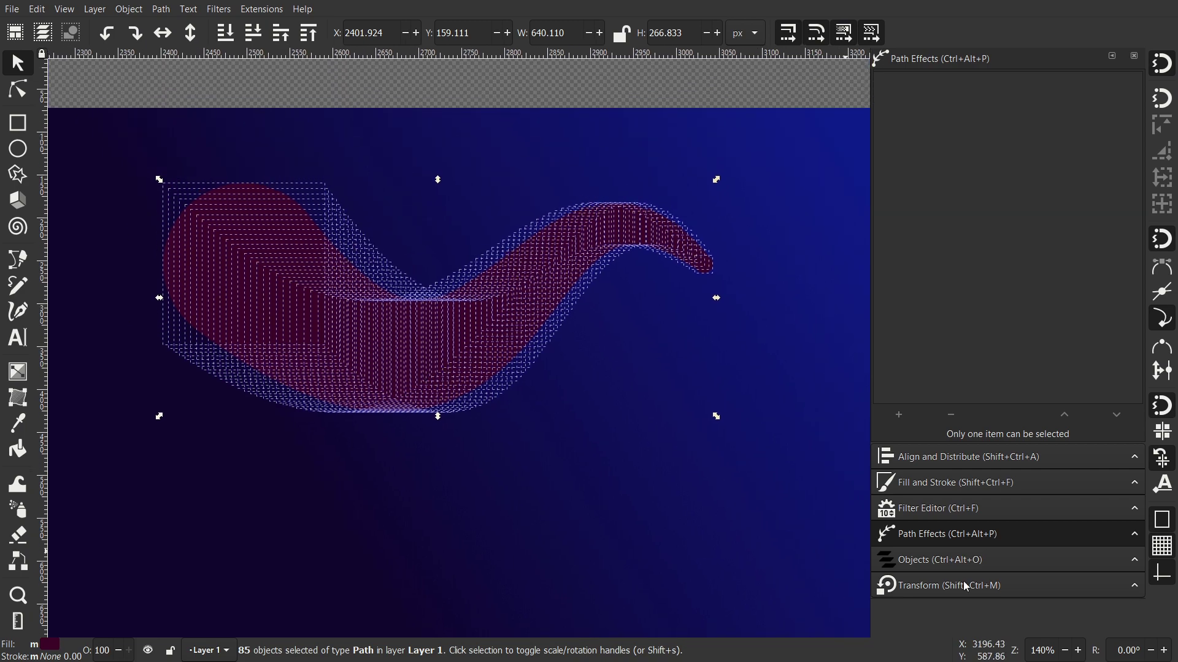
click(945, 482)
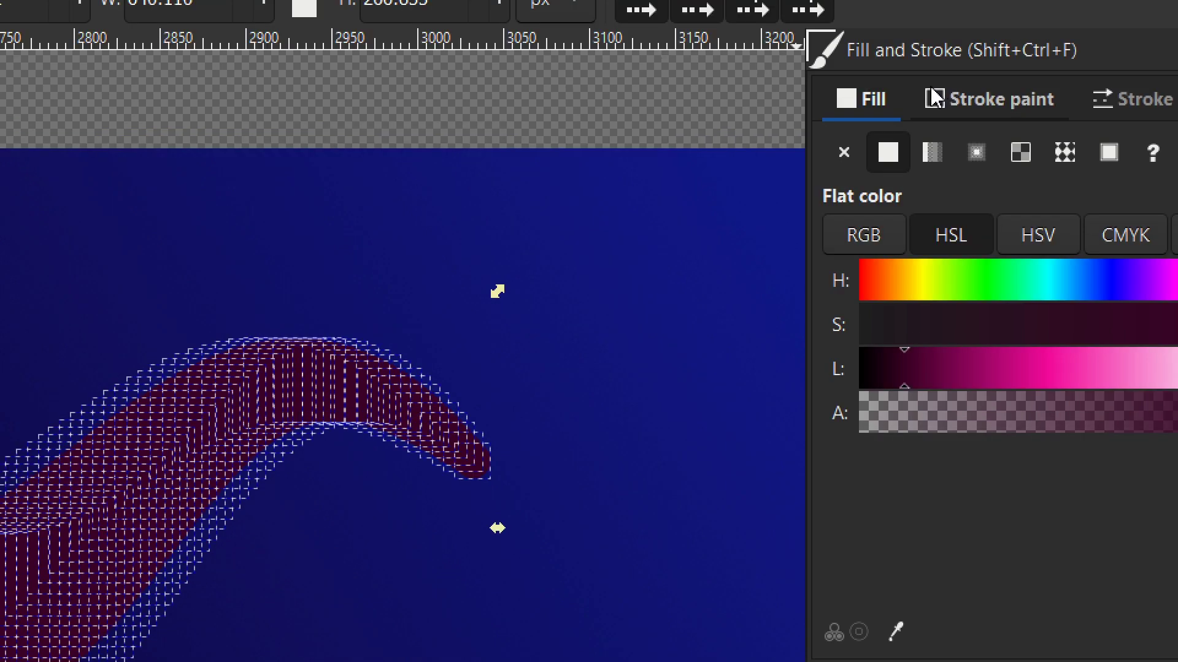
- Fill all 85 ribbon pieces with the shared linear gradient 9464
click(932, 153)
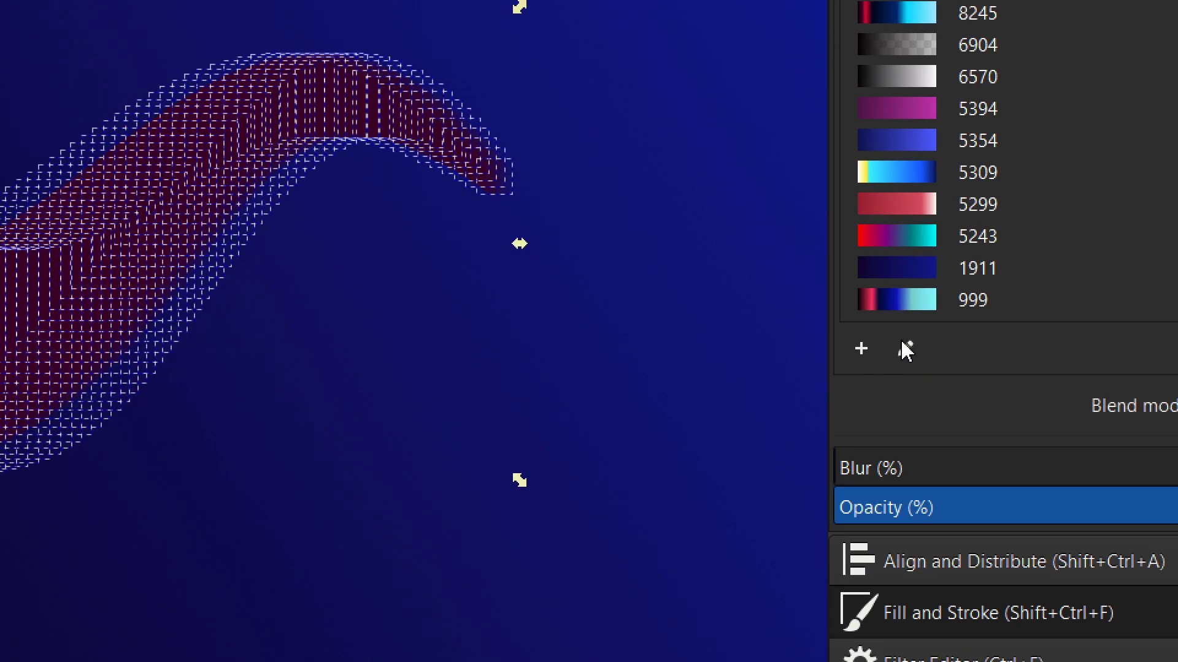
- Show gradient 9464's on-canvas lines along the ribbon and inspect them at 140% zoom
click(910, 351)
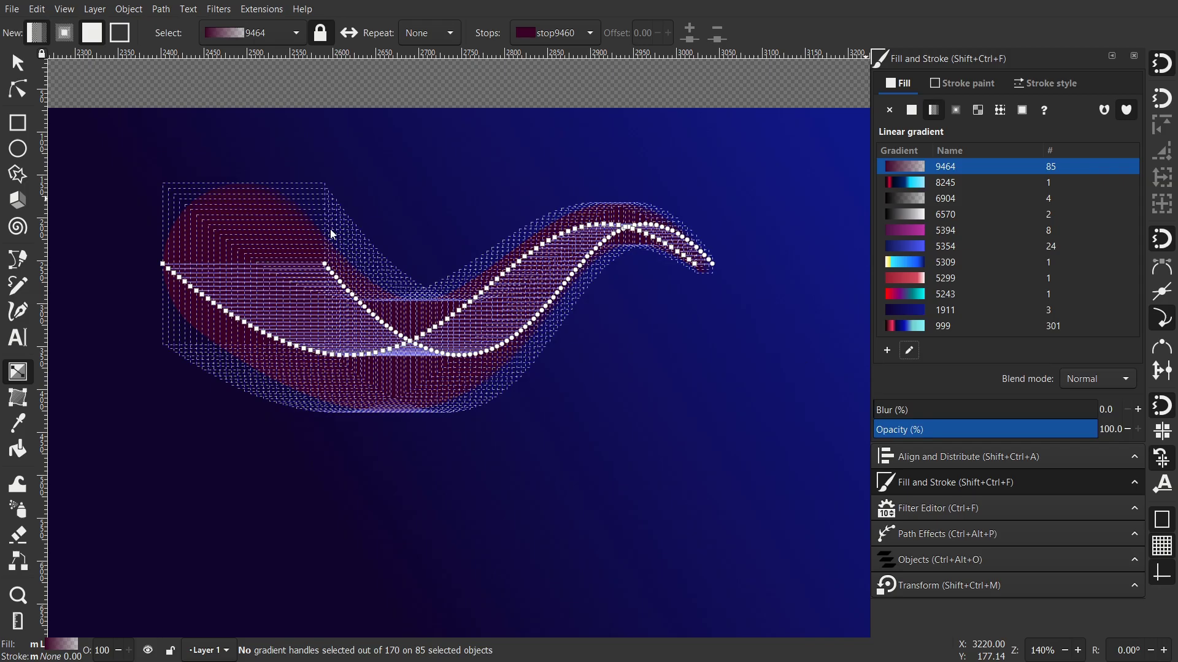
drag(334, 236, 370, 355)
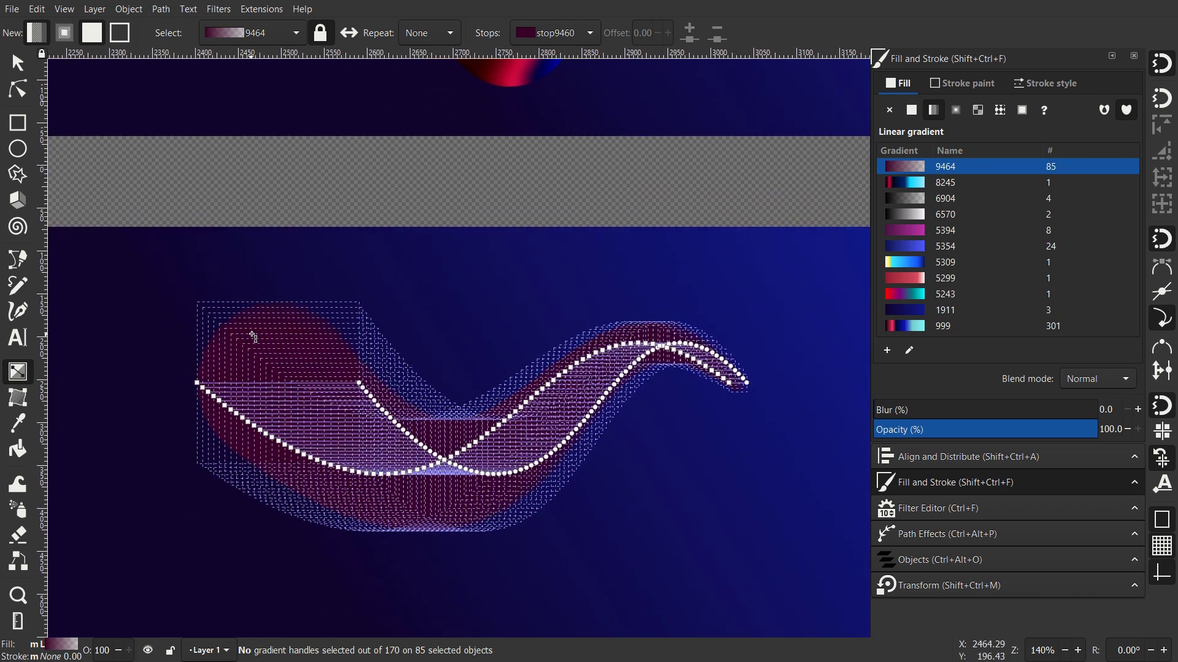
drag(224, 399, 280, 393)
scroll(280, 392, up, 1)
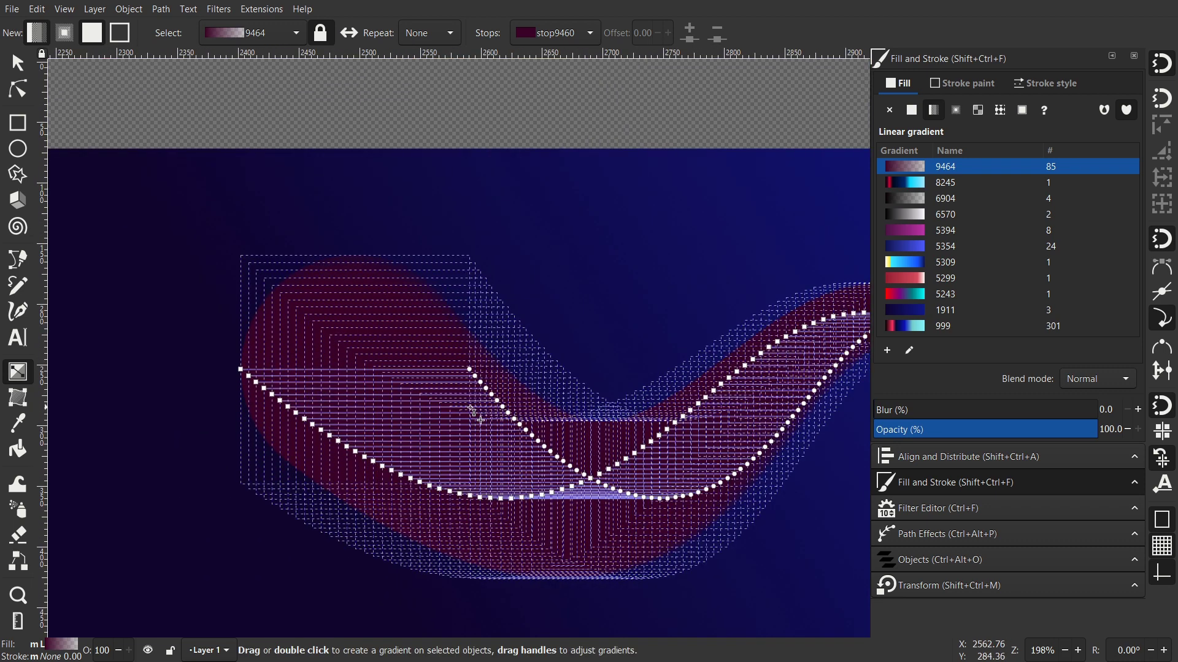
drag(470, 408, 386, 401)
scroll(385, 400, down, 1)
drag(433, 332, 330, 356)
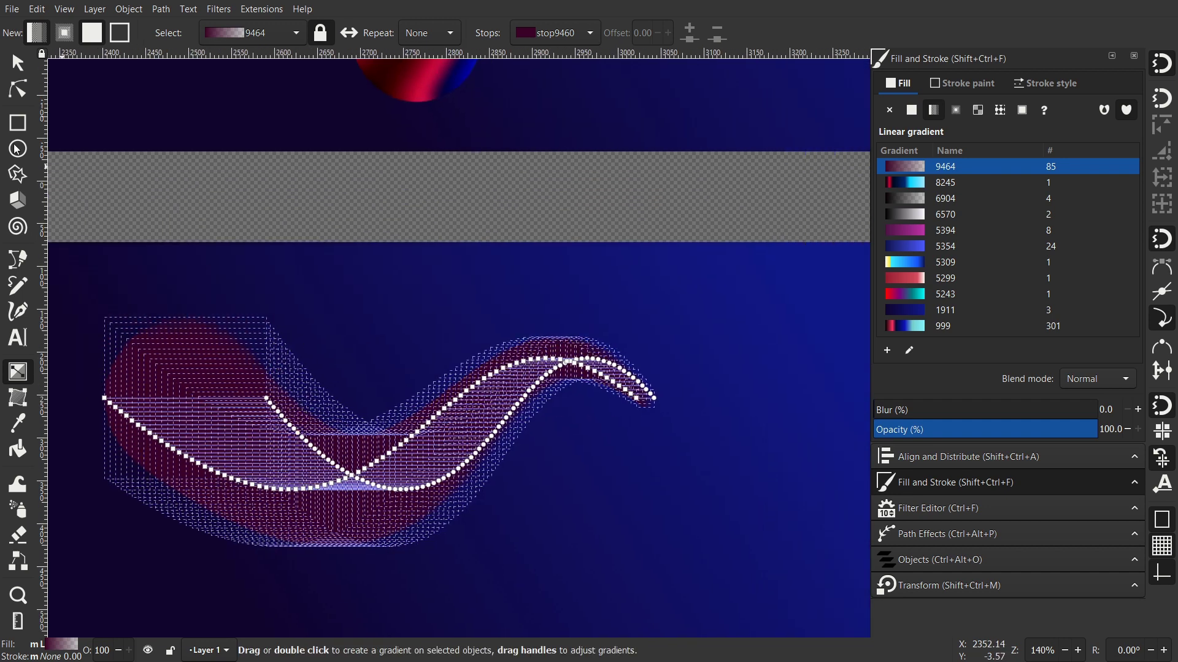
- Draw a circle on the empty strip above the ribbon
click(17, 151)
drag(543, 225, 484, 265)
drag(315, 347, 427, 283)
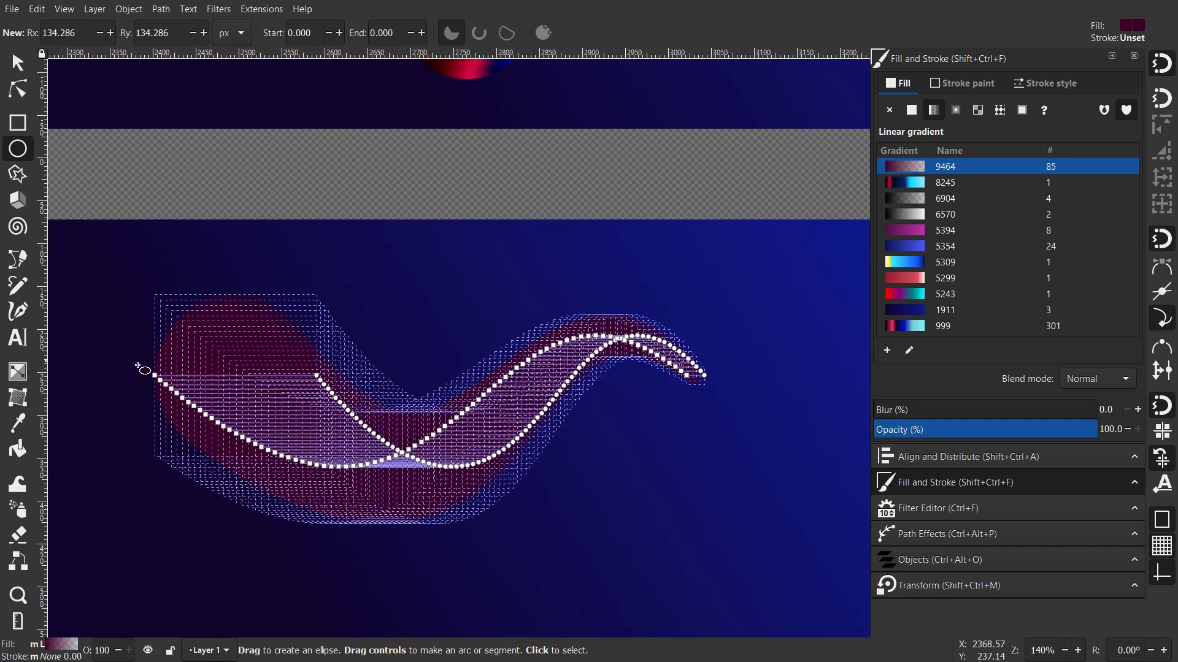
scroll(633, 359, up, 2)
scroll(513, 313, right, 2)
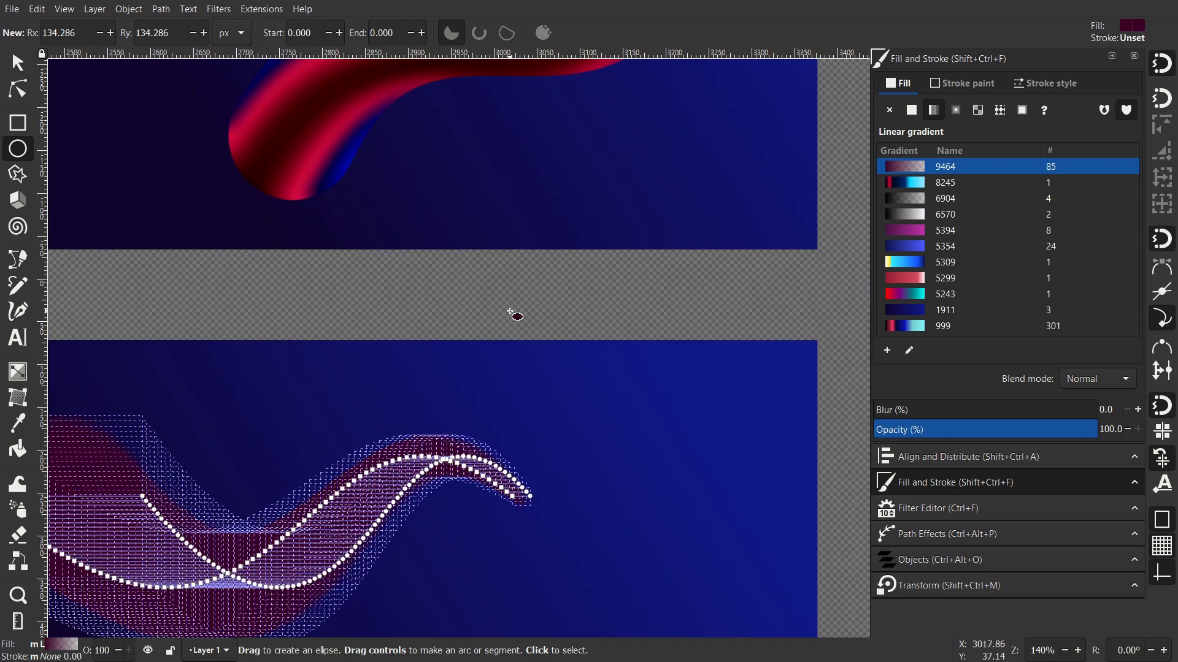
drag(450, 309, 512, 363)
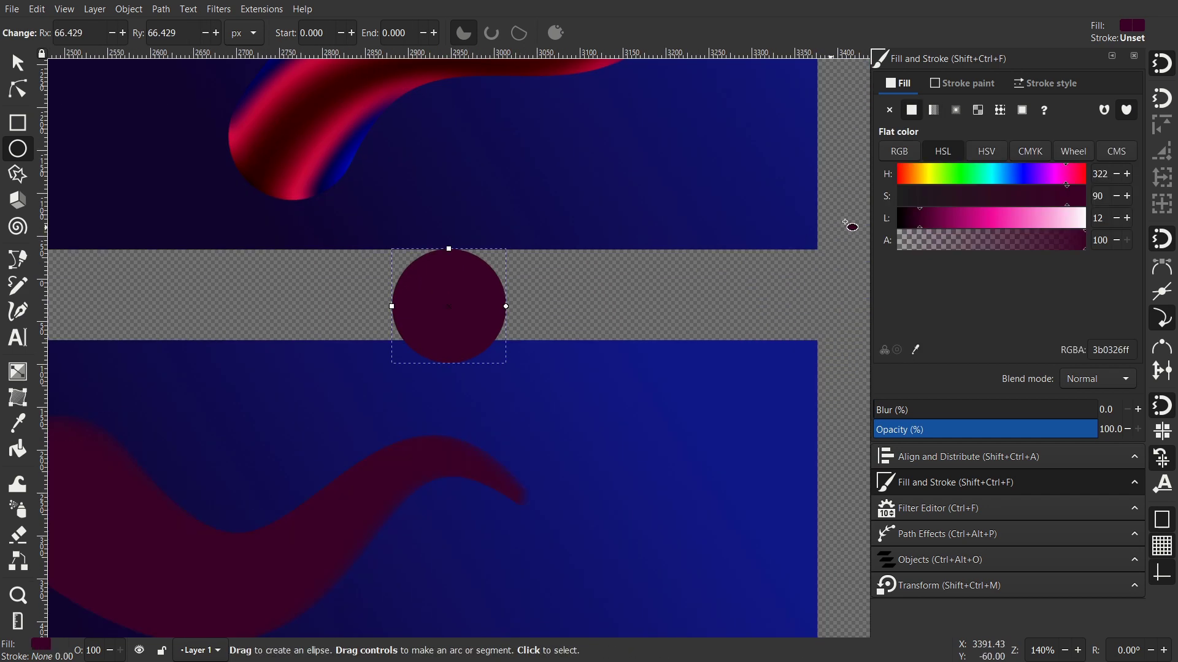
- Fill the circle with gradient 9464, show its gradient line, and turn gradient linking off
click(933, 111)
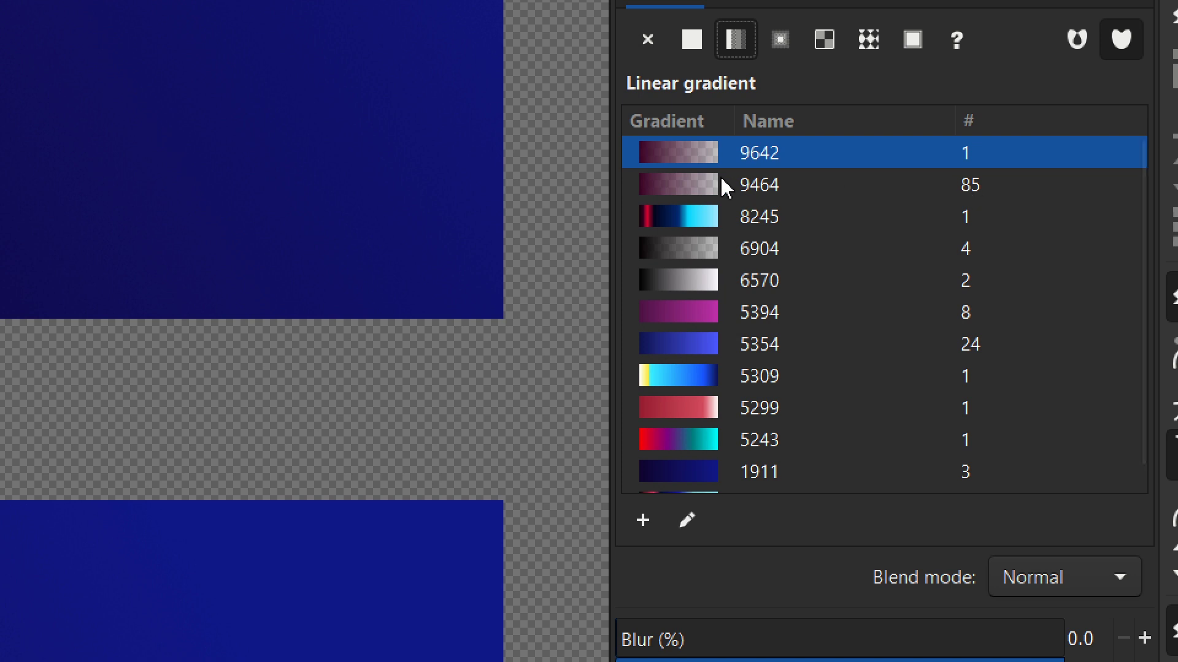
click(674, 185)
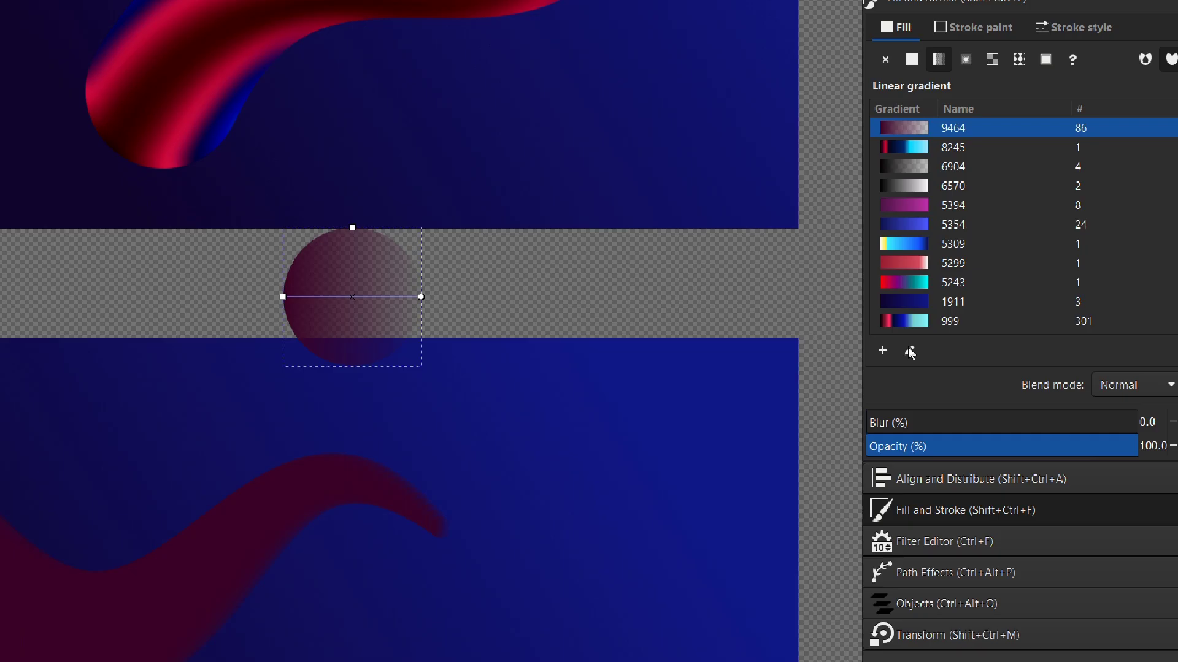
click(910, 352)
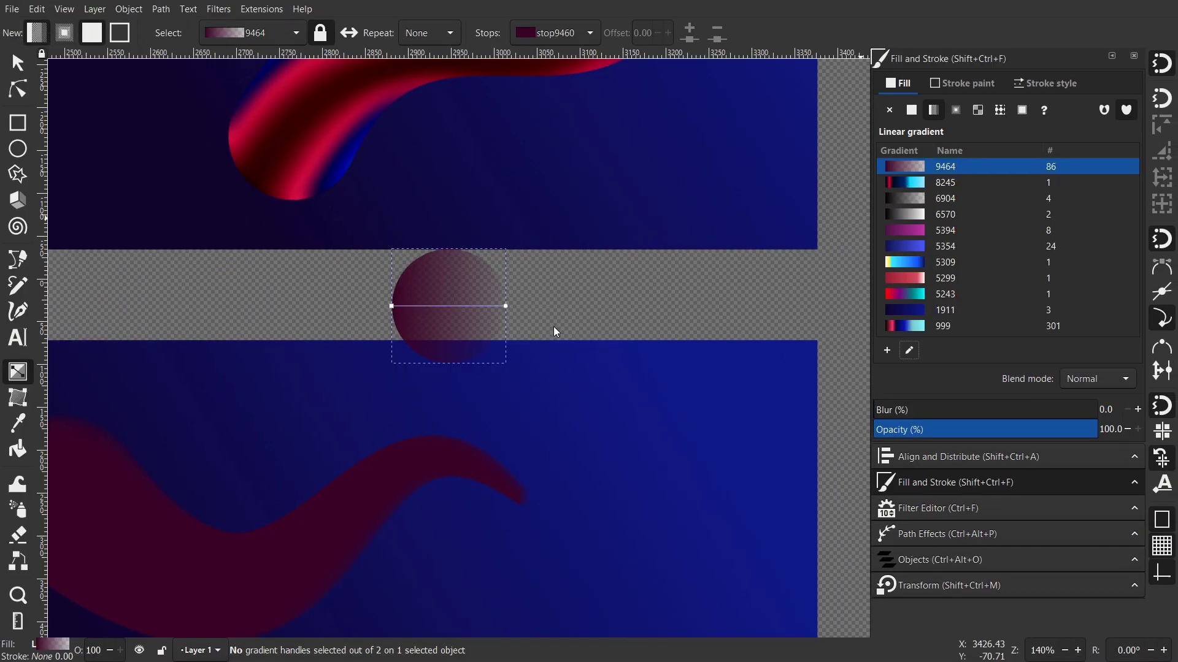
drag(399, 336, 561, 258)
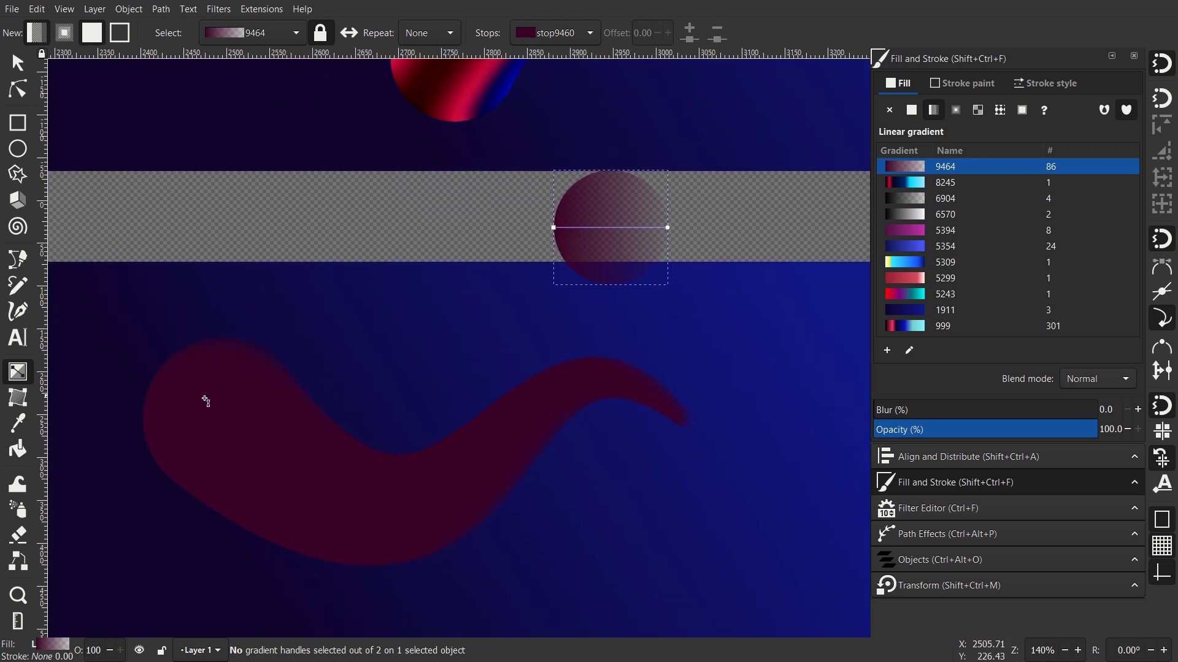
scroll(587, 315, up, 3)
scroll(587, 315, right, 1)
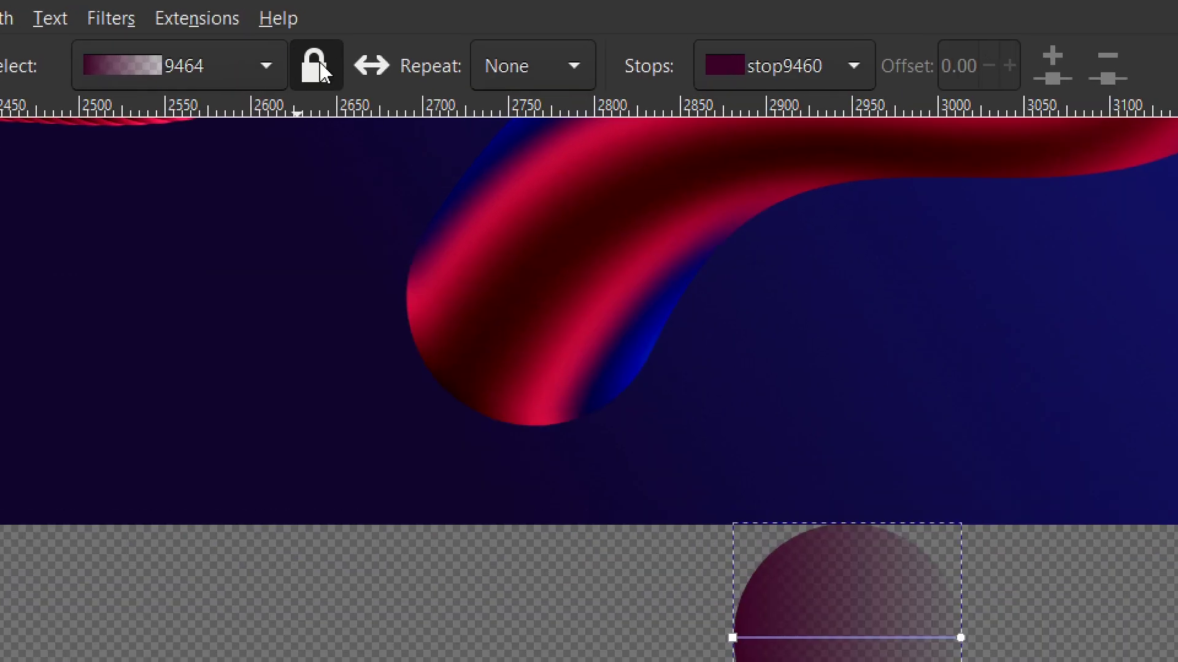
click(326, 36)
- Relink the gradient and add a pale pink middle stop to the circle's gradient
click(320, 76)
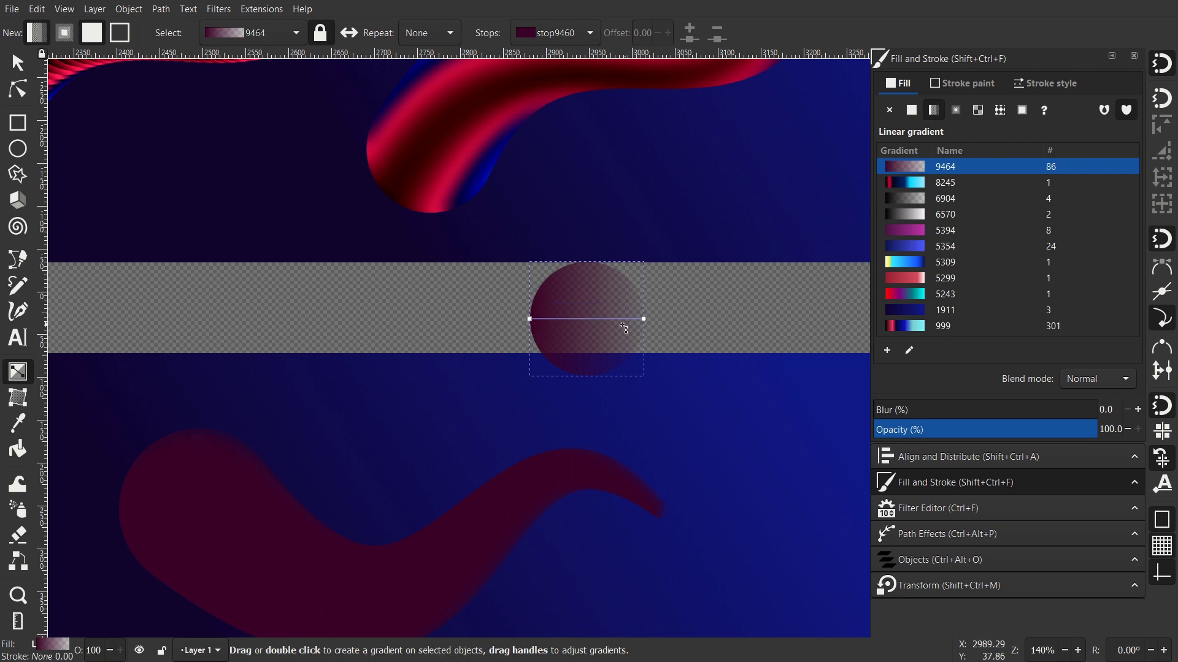
double_click(593, 320)
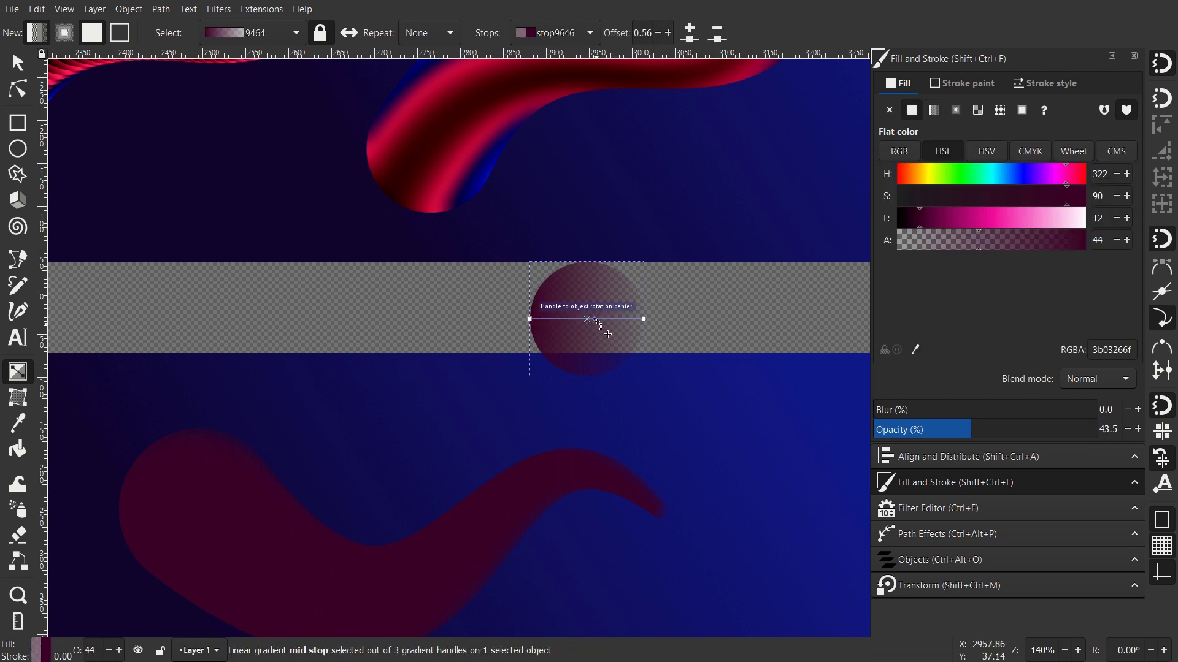
click(1080, 227)
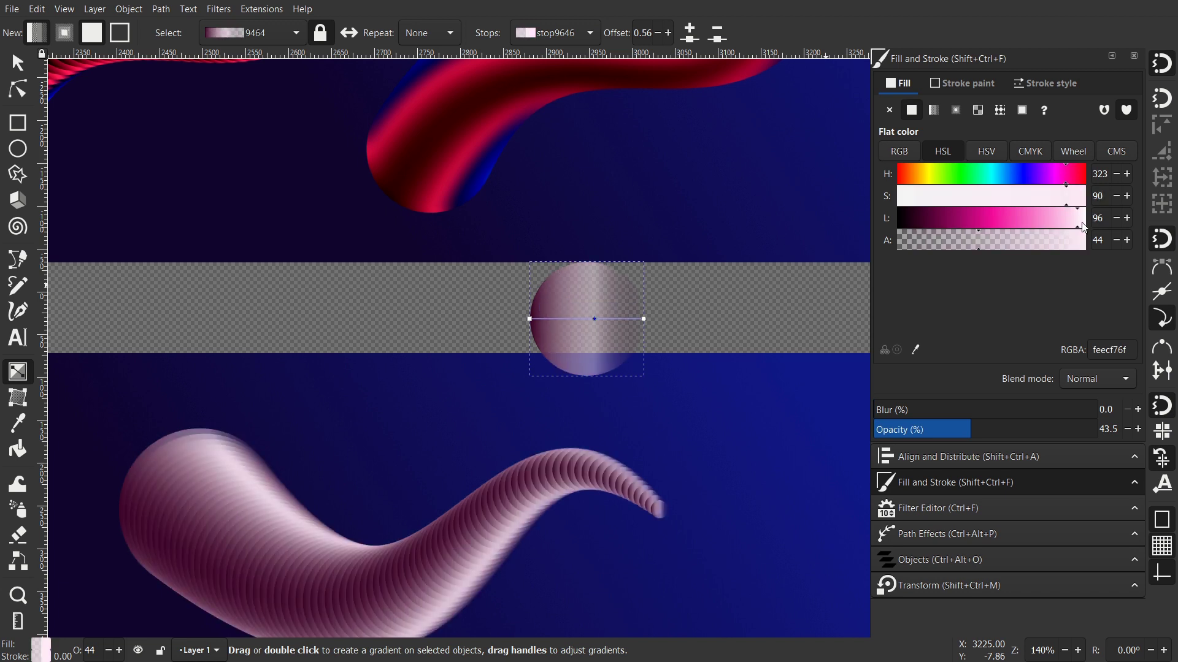
drag(562, 388, 674, 351)
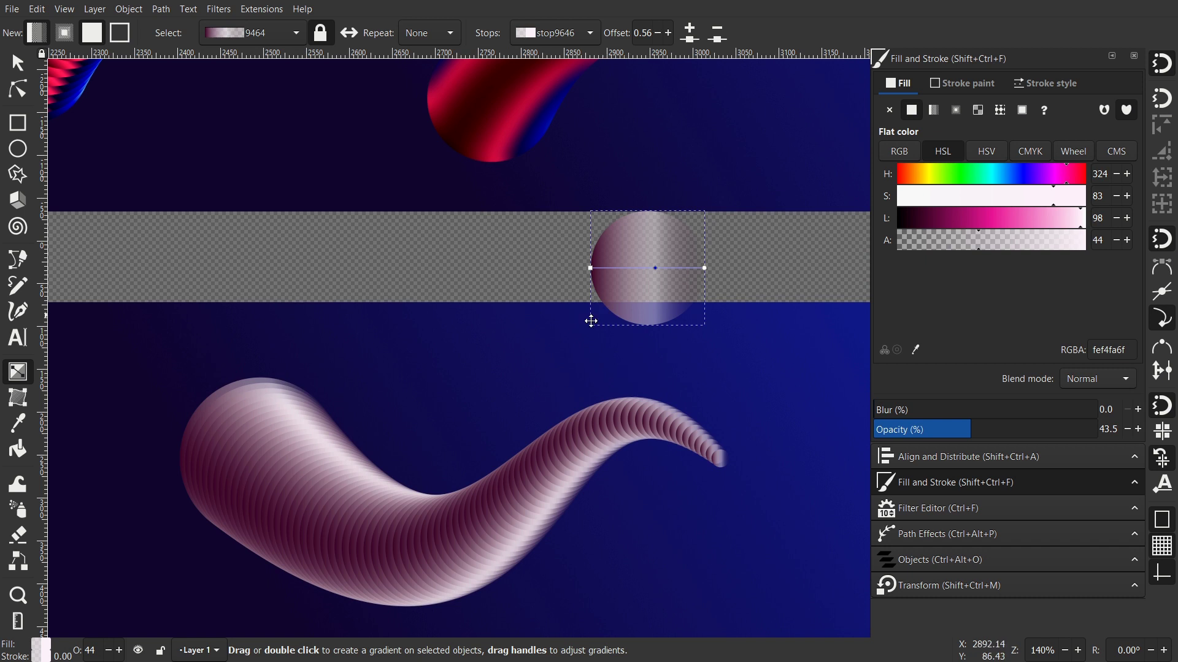
drag(590, 320, 549, 343)
- Add two more stops, make the end and centre stops fully opaque, and turn the right mid stop blue
double_click(567, 291)
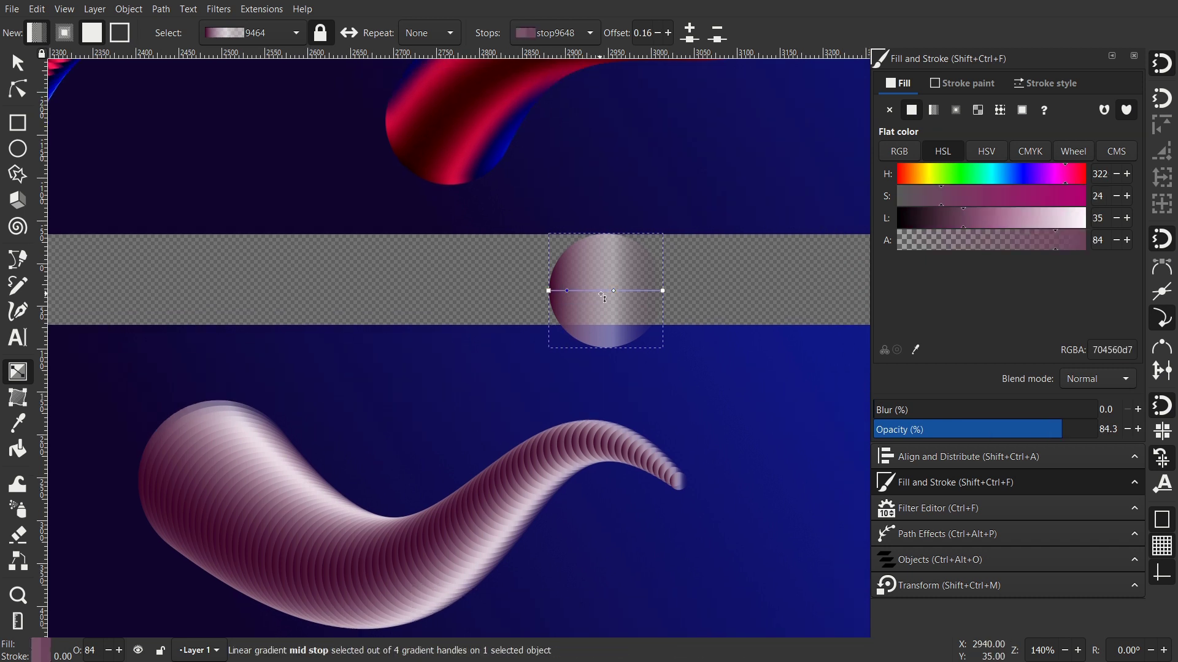
click(662, 290)
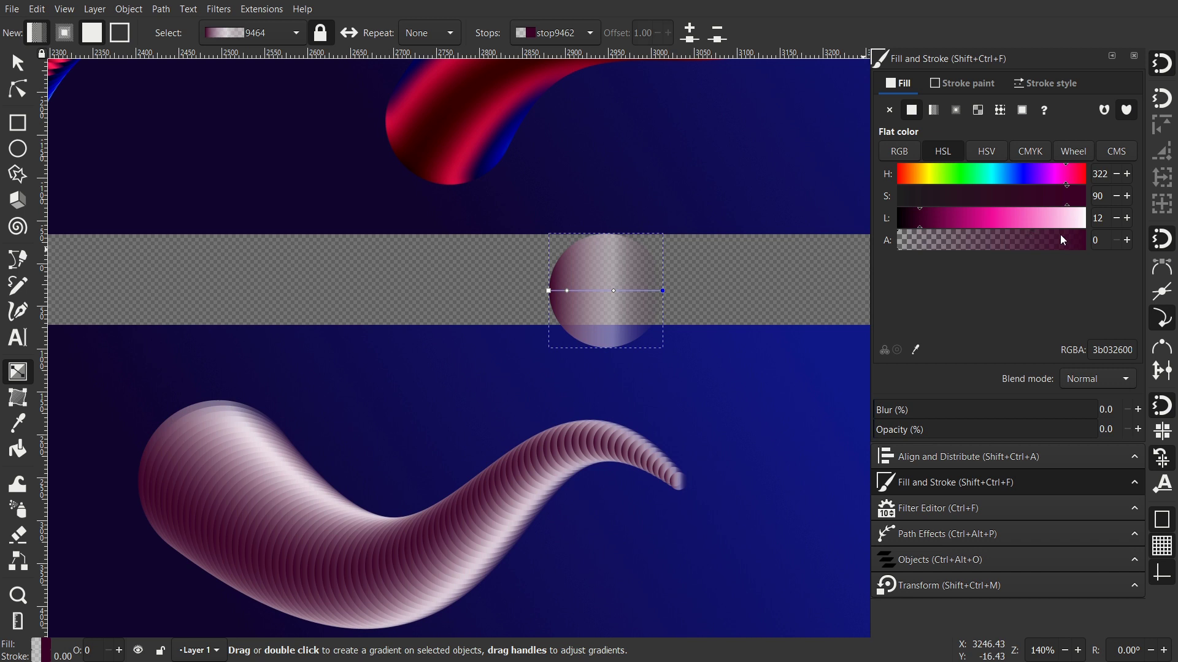
drag(1063, 239, 1128, 240)
double_click(641, 290)
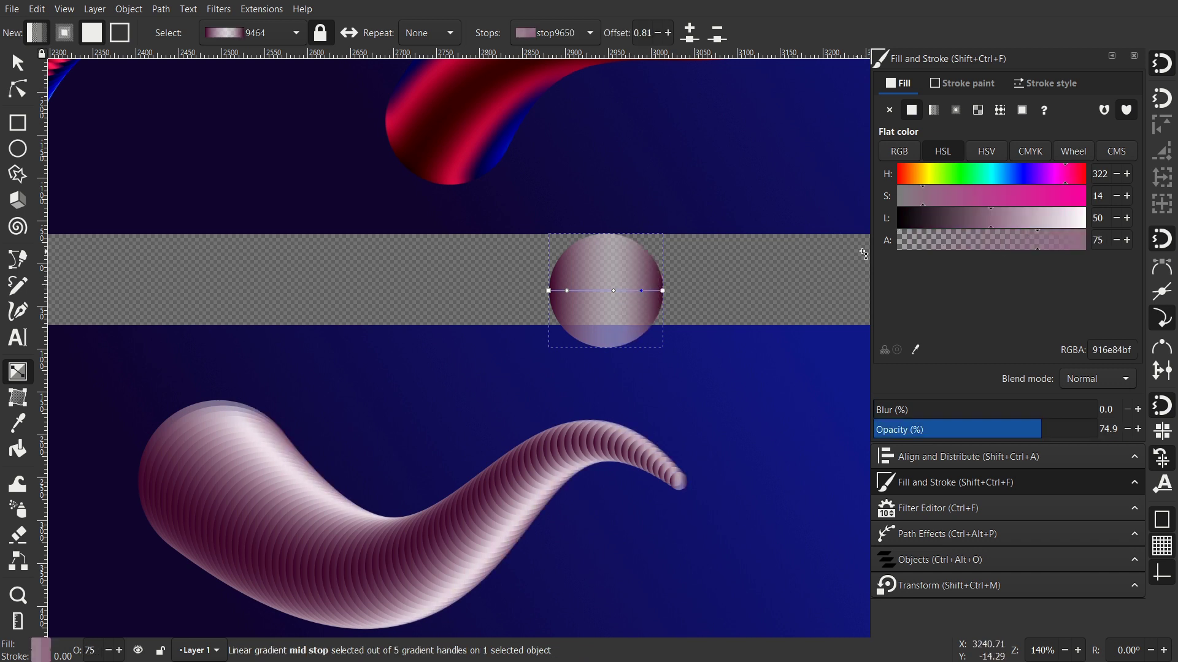
click(1050, 197)
click(549, 291)
click(614, 291)
drag(1045, 240, 1104, 241)
- Make the left mid stop saturated red and add a dark stop near 0.09, with red at 0.11
click(566, 291)
click(1078, 174)
drag(1045, 197, 1090, 197)
scroll(558, 294, up, 1)
double_click(549, 290)
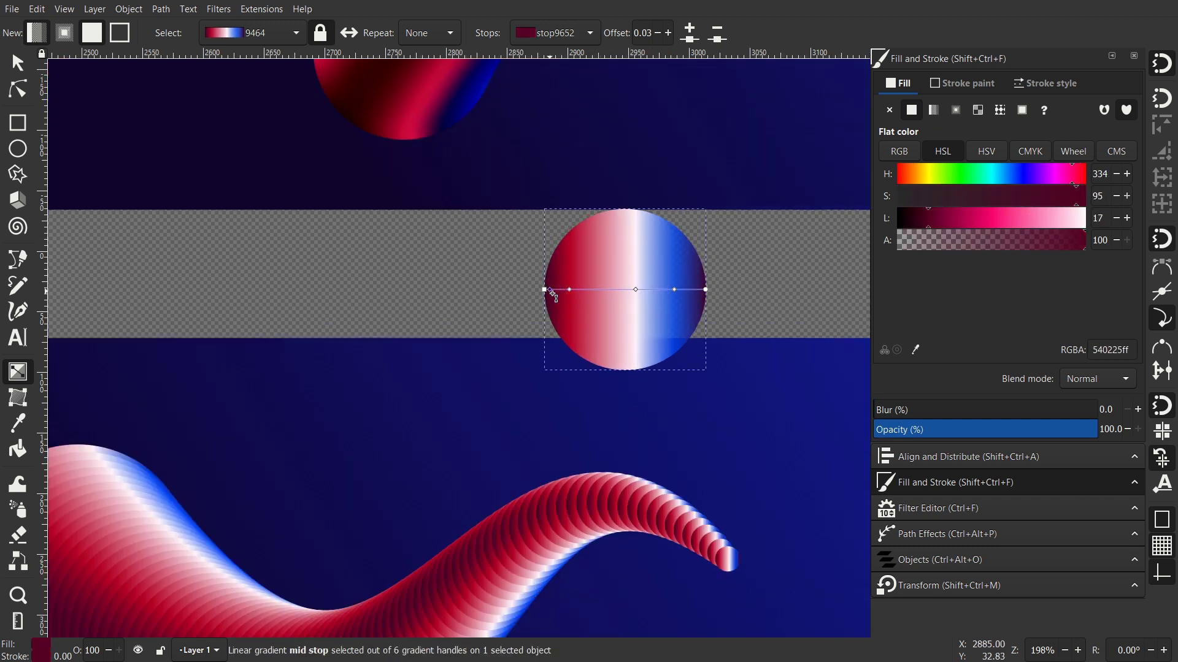
drag(549, 290, 553, 292)
drag(333, 447, 454, 333)
drag(690, 176, 683, 176)
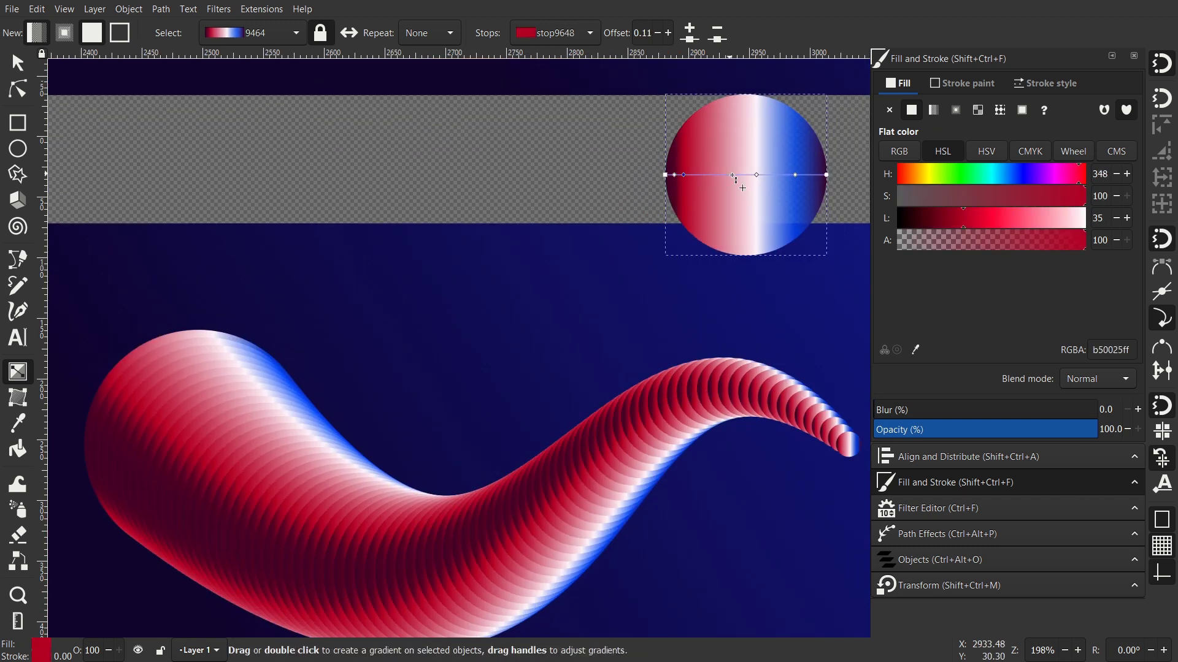
- Make the blue stop fully opaque and move the white mid stop to offset 0.34
click(756, 175)
click(795, 175)
drag(1043, 240, 1092, 241)
click(826, 174)
click(756, 176)
click(674, 175)
click(665, 176)
drag(758, 177, 678, 188)
- Recolour the middle stop very dark blue and the end stop cyan, moving the blue stop inward
click(1024, 175)
click(925, 218)
click(1078, 198)
mouse_move(366, 395)
mouse_down()
mouse_move(434, 324)
mouse_move(350, 395)
mouse_up()
click(764, 186)
click(1003, 176)
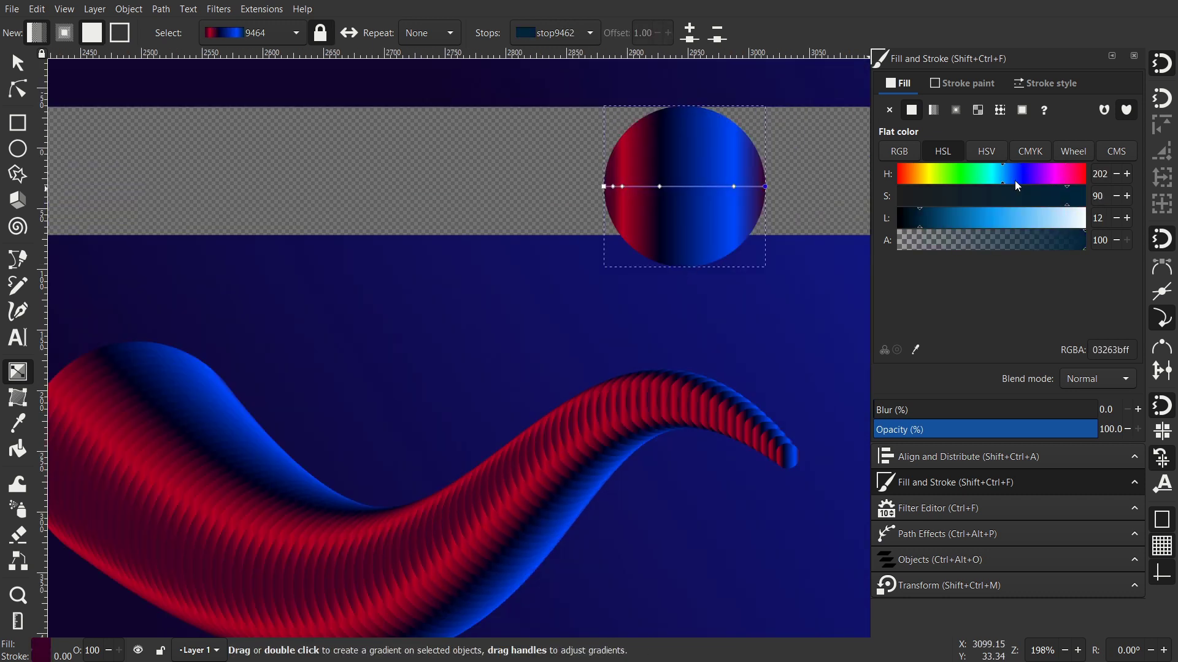
click(1007, 219)
drag(734, 186, 694, 186)
- Add a light-blue stop at about 0.60 and another stop at 0.67 near the cyan end
double_click(752, 187)
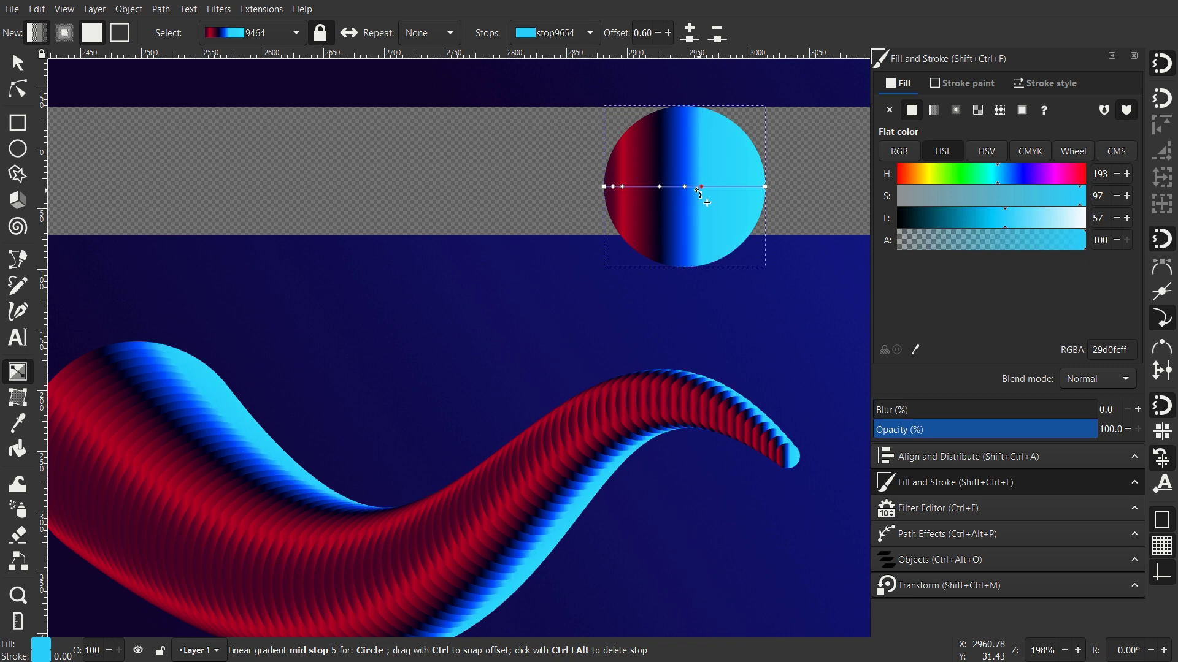
drag(694, 189, 638, 207)
scroll(747, 166, up, 2)
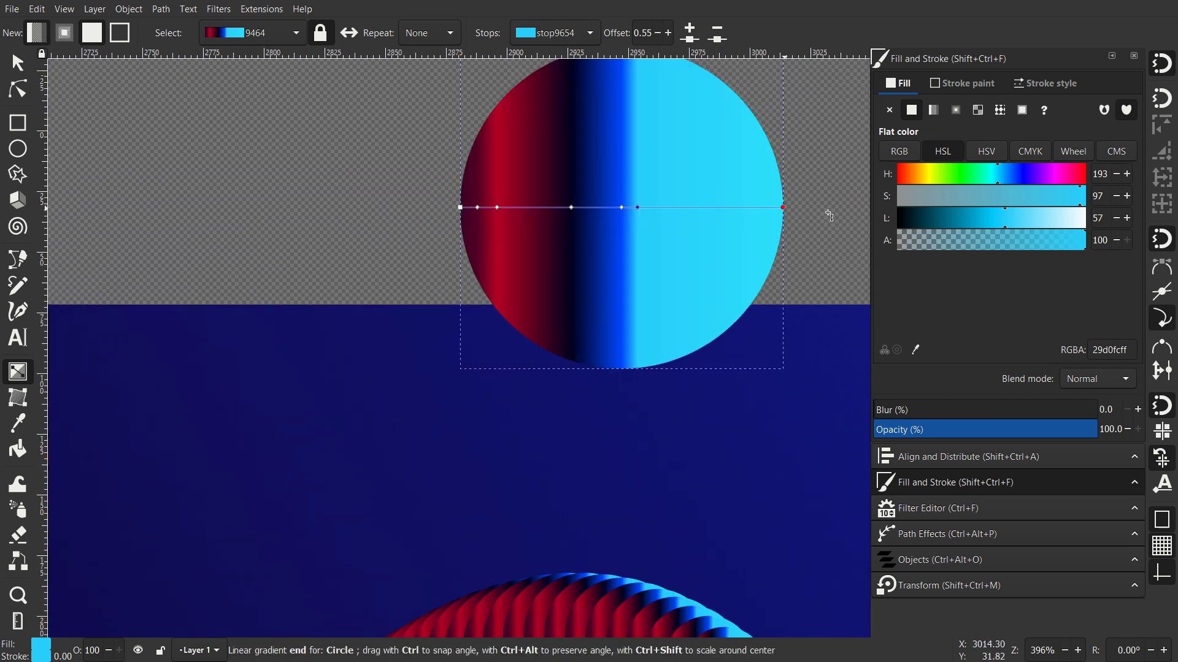
click(1052, 219)
scroll(484, 403, down, 2)
drag(484, 403, 588, 298)
double_click(728, 201)
drag(728, 200, 683, 201)
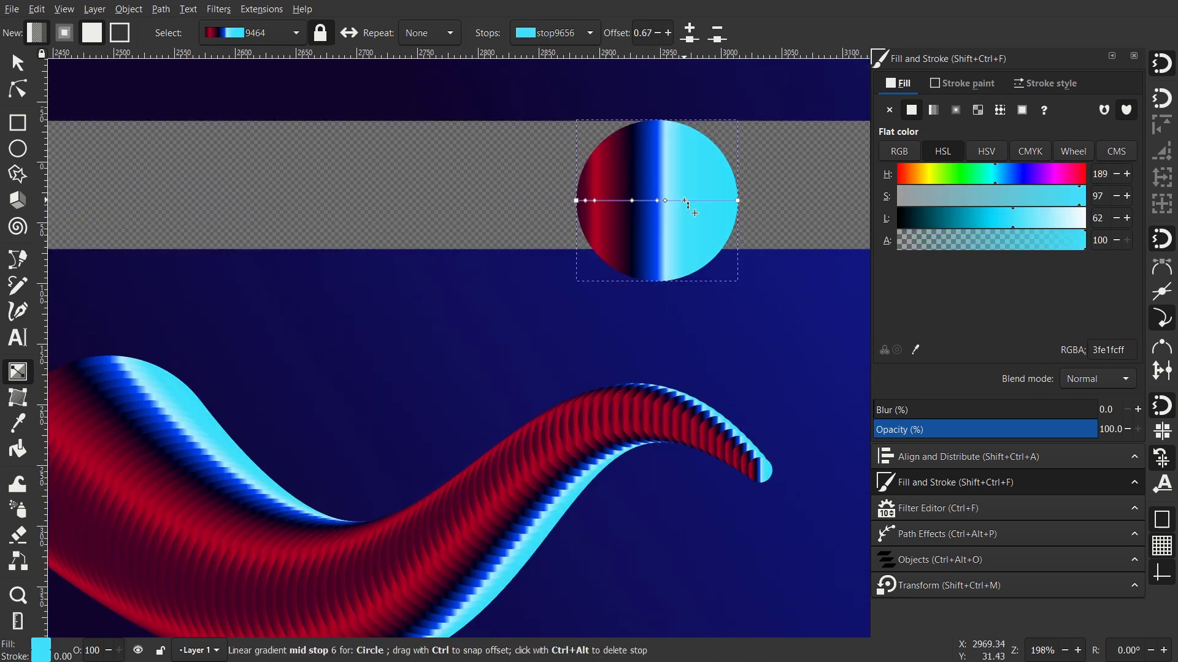
drag(582, 202, 684, 144)
- Add a dark stop near the left end by copying the end stop's colour onto it
double_click(677, 144)
click(669, 143)
key(ctrl+c)
click(677, 143)
key(ctrl+v)
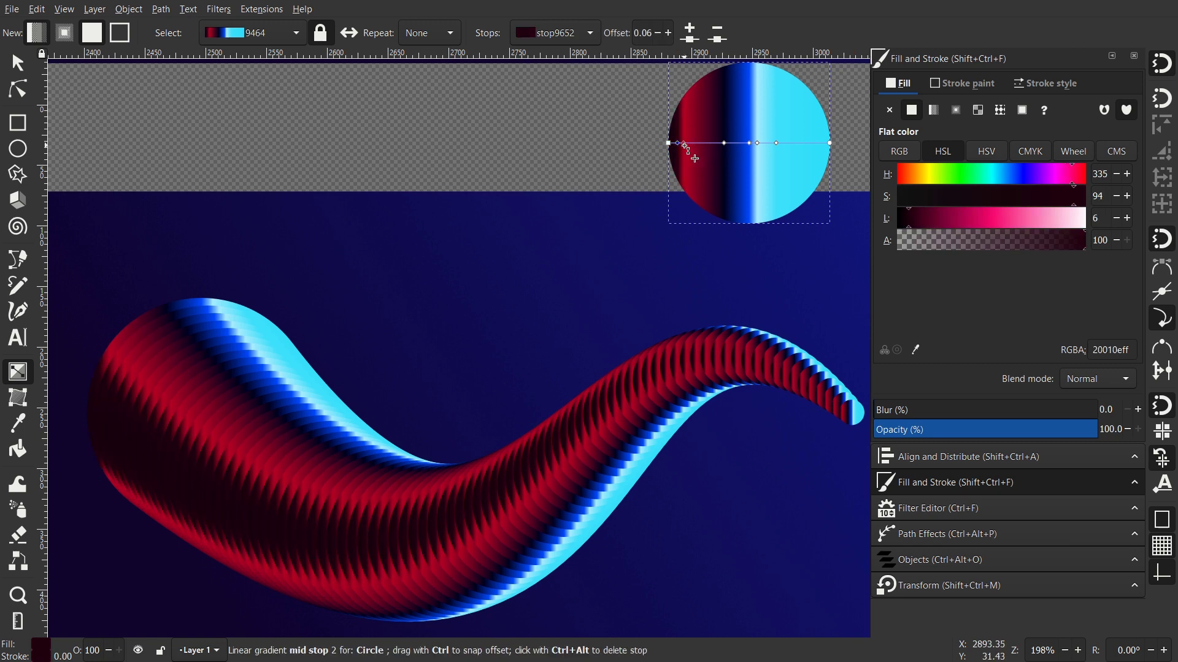
drag(292, 438, 344, 314)
scroll(368, 300, down, 1)
scroll(469, 295, down, 2)
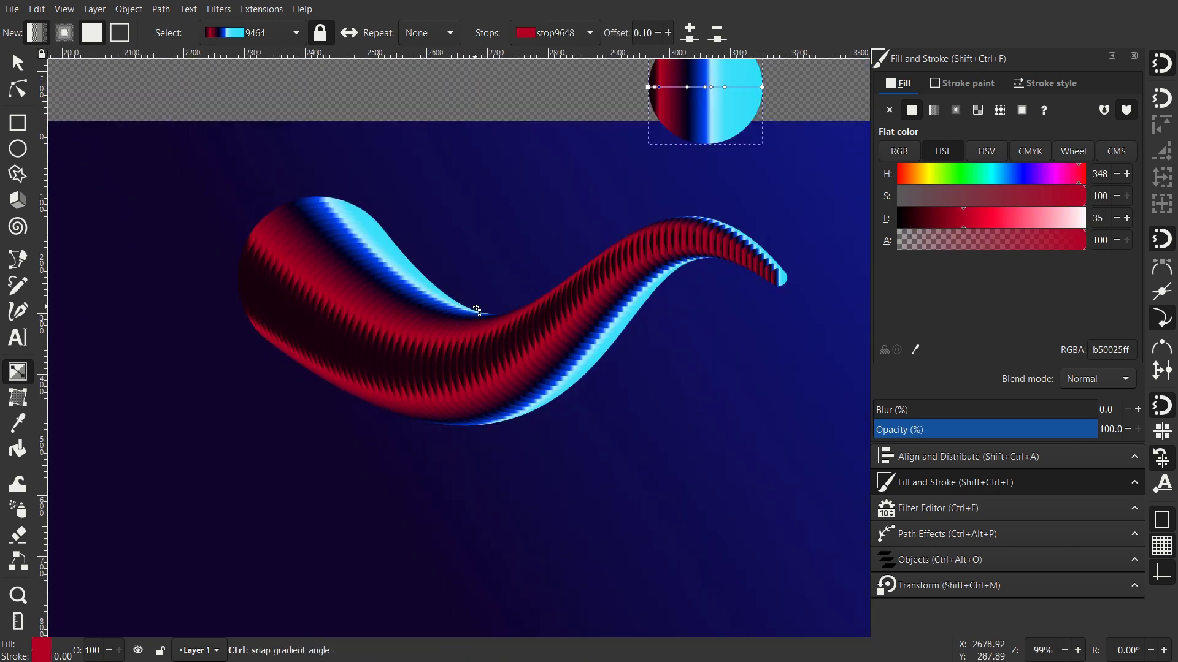
scroll(589, 169, up, 1)
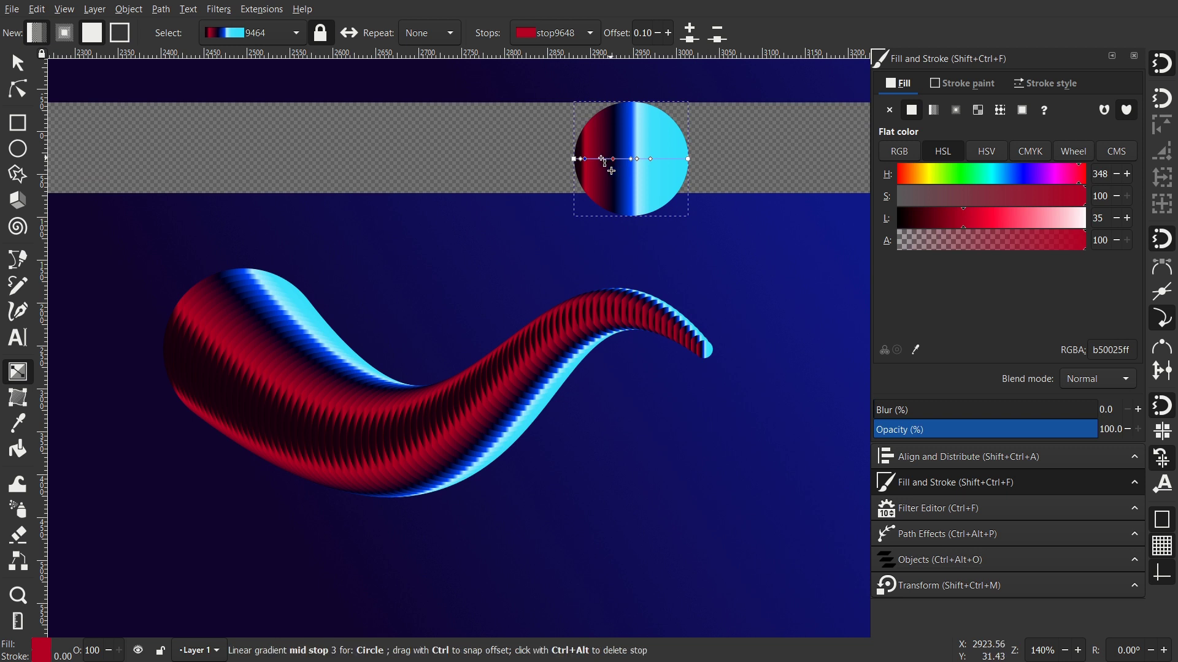
- Shift the dark navy stop toward the red, to about offset 0.24, and review the ribbon
drag(611, 161, 601, 161)
click(602, 159)
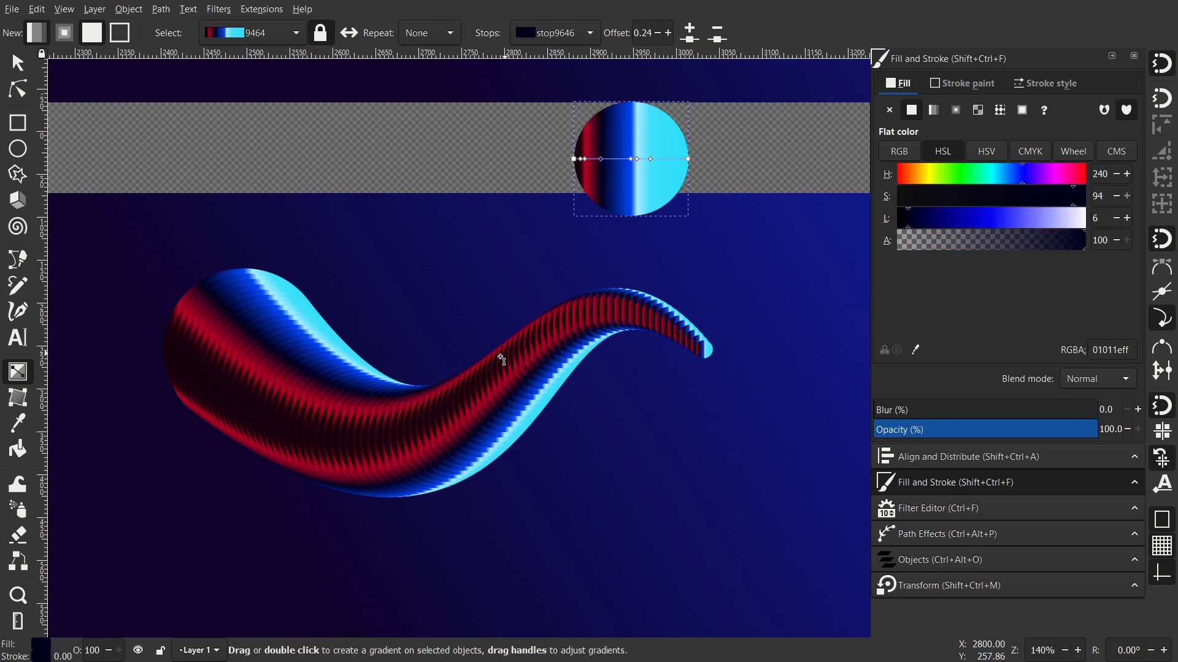
mouse_move(442, 405)
mouse_down()
mouse_move(544, 345)
mouse_move(436, 449)
mouse_move(442, 426)
mouse_up()
drag(478, 306, 473, 216)
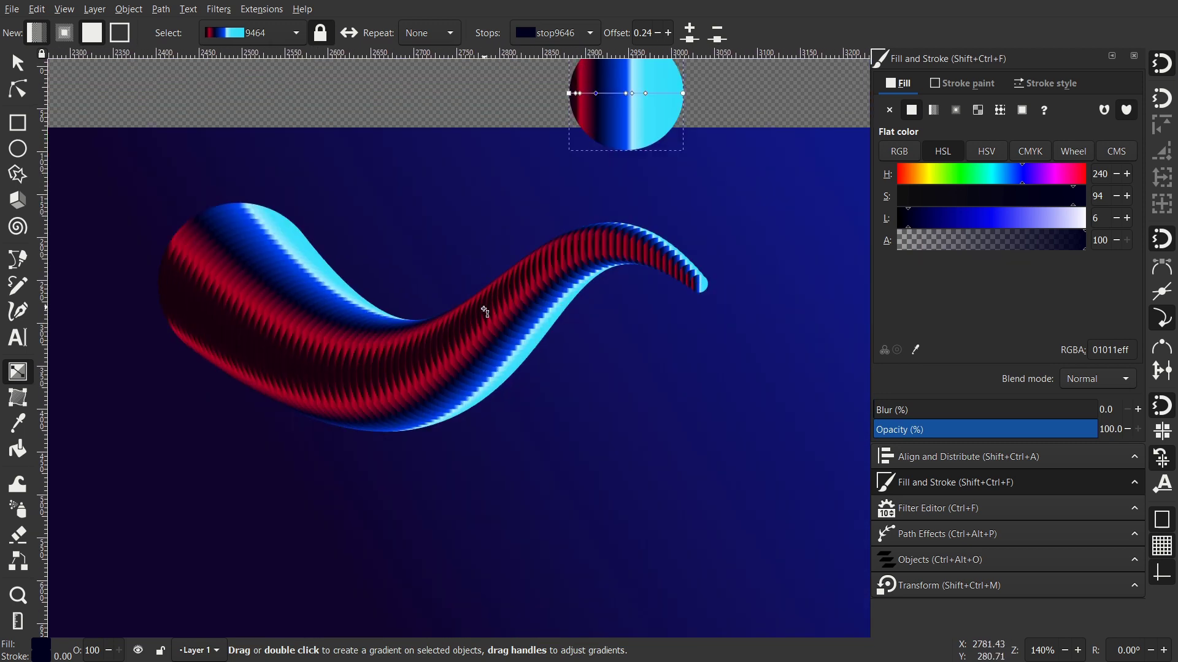
drag(484, 310, 447, 391)
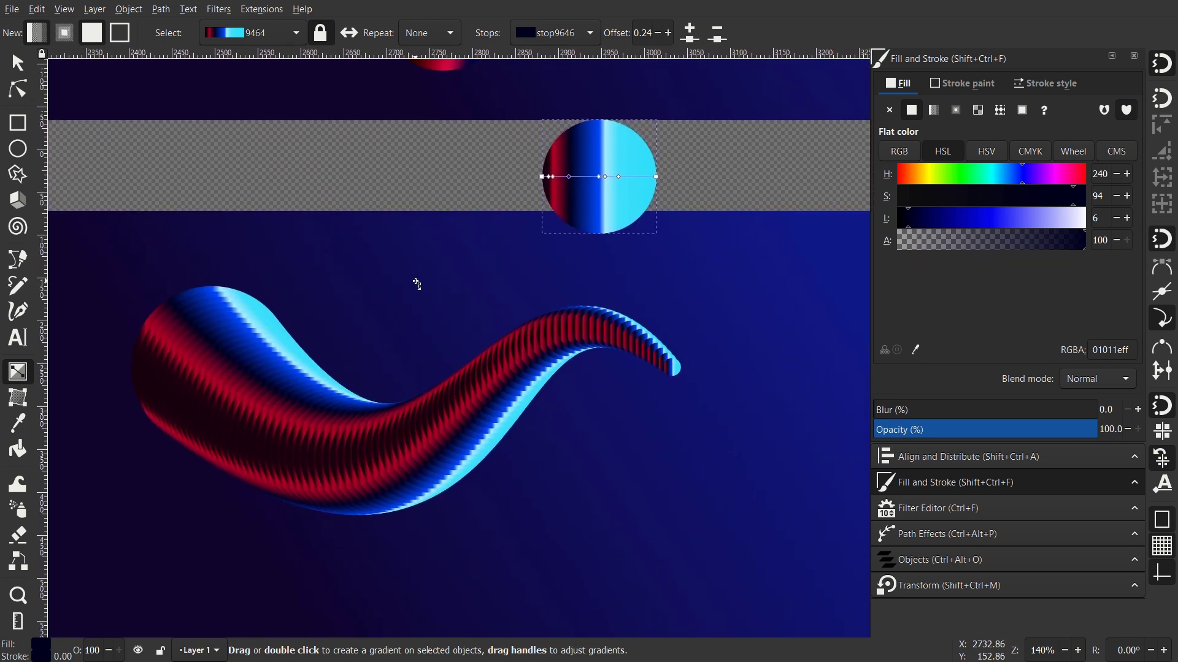
click(23, 64)
- Rubber-band select all 85 ribbon circles and group them
scroll(307, 208, down, 1)
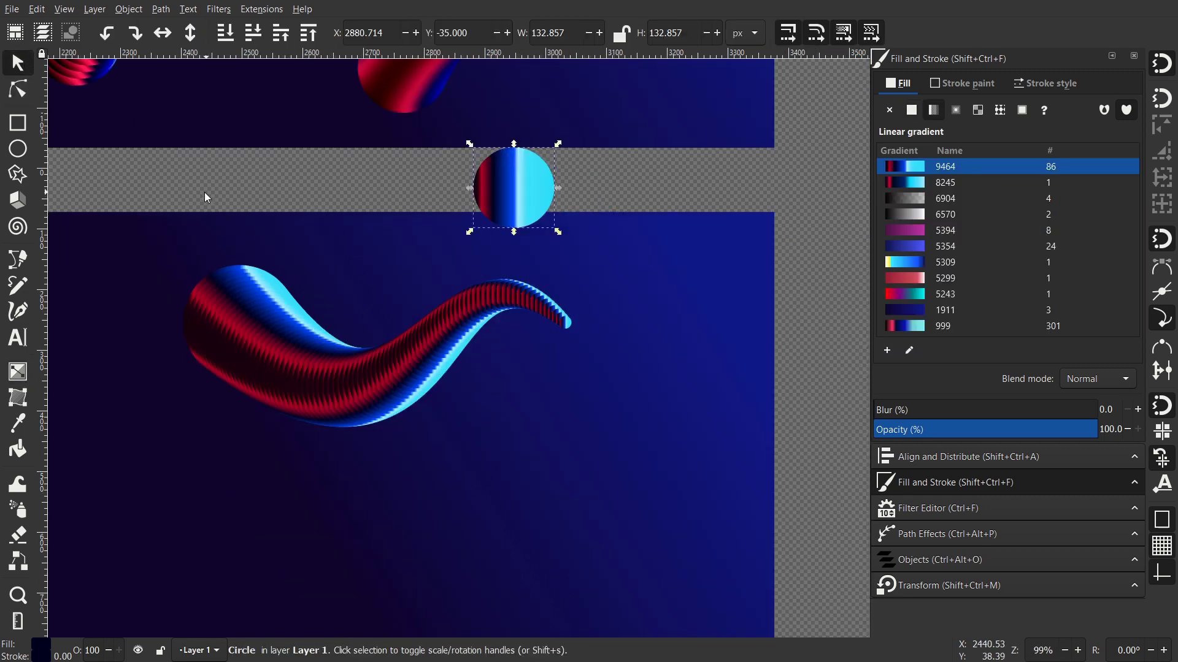
drag(140, 219, 639, 489)
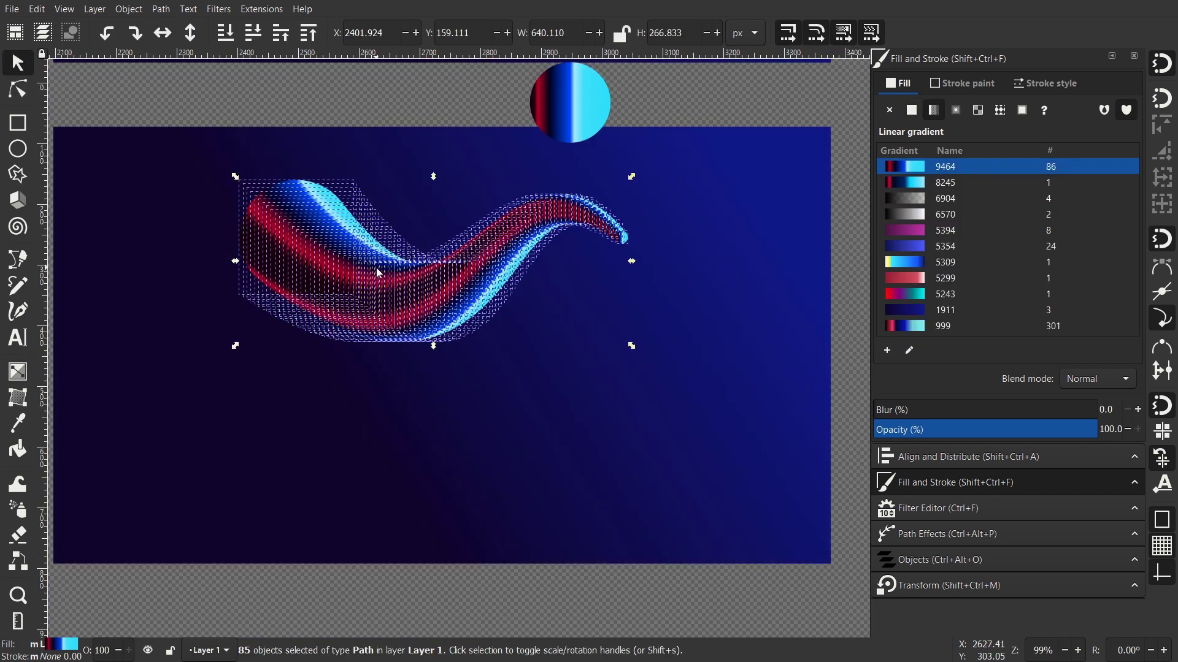
key(ctrl)
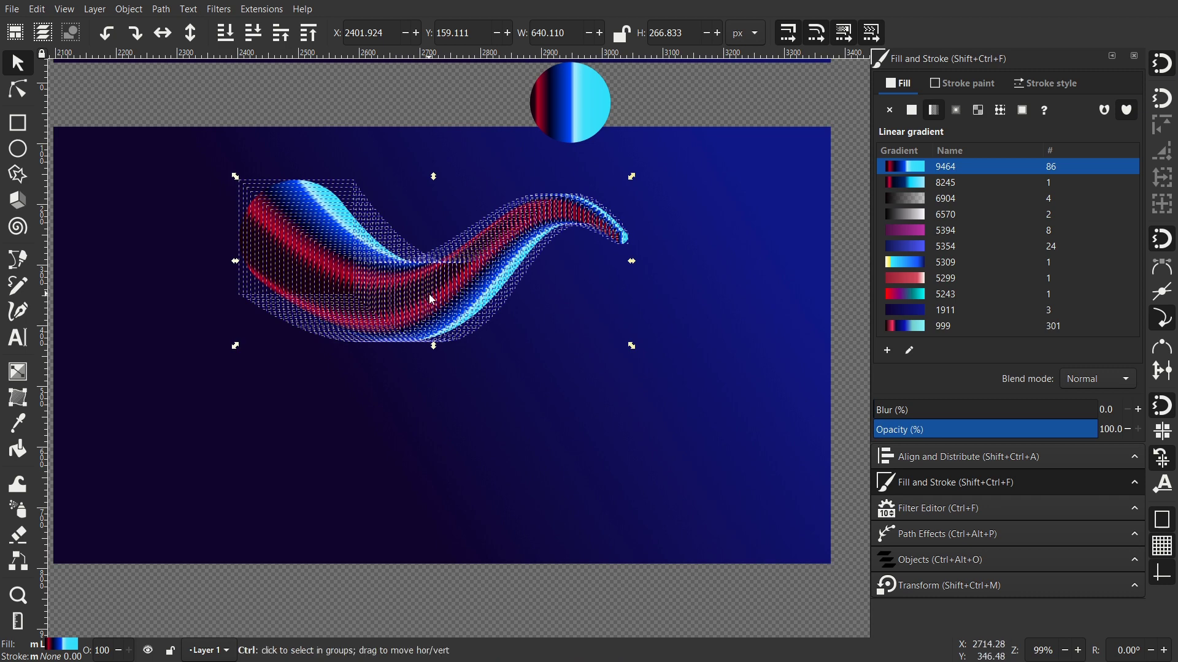
key(ctrl+g)
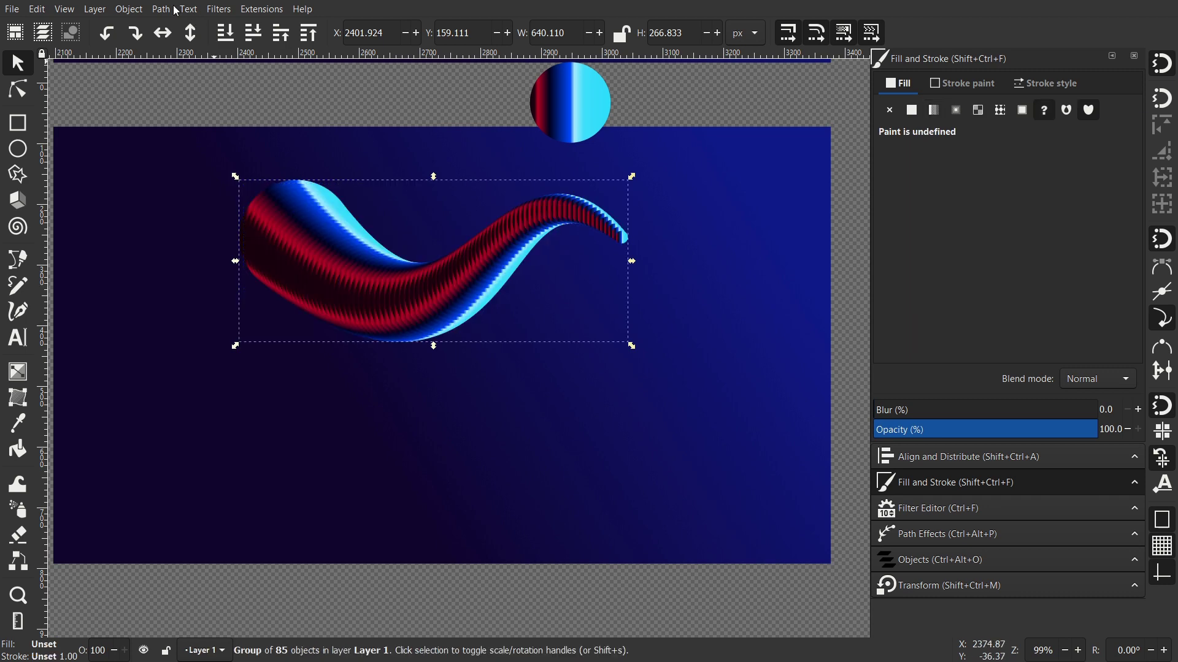
click(157, 10)
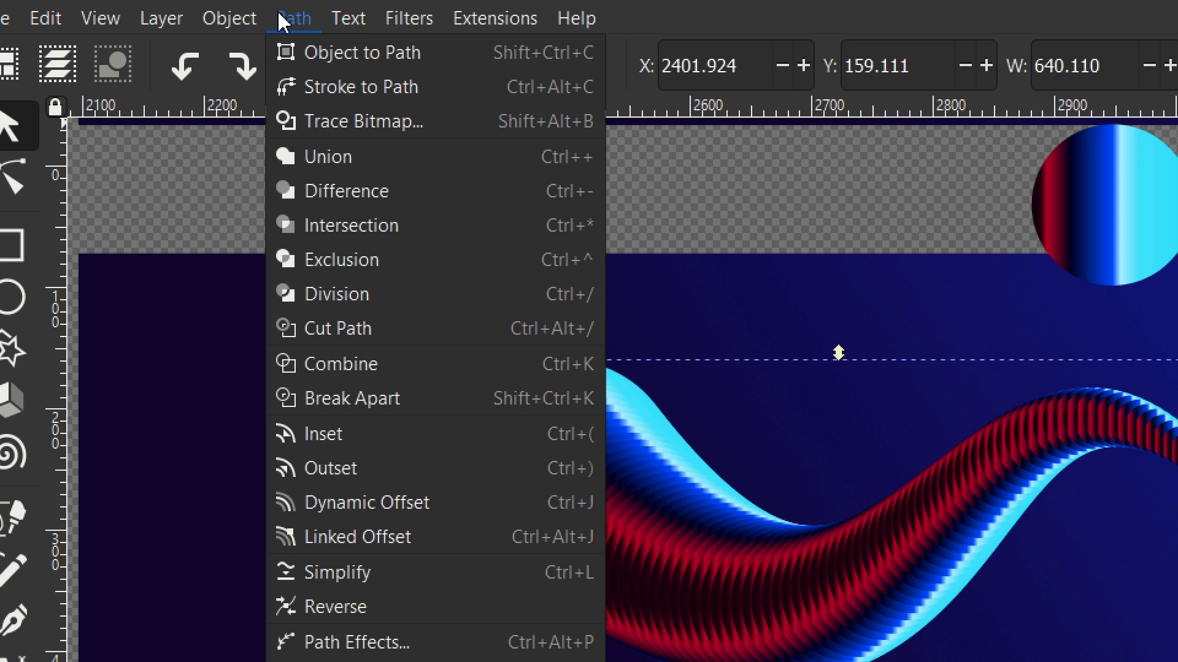
click(235, 19)
click(234, 19)
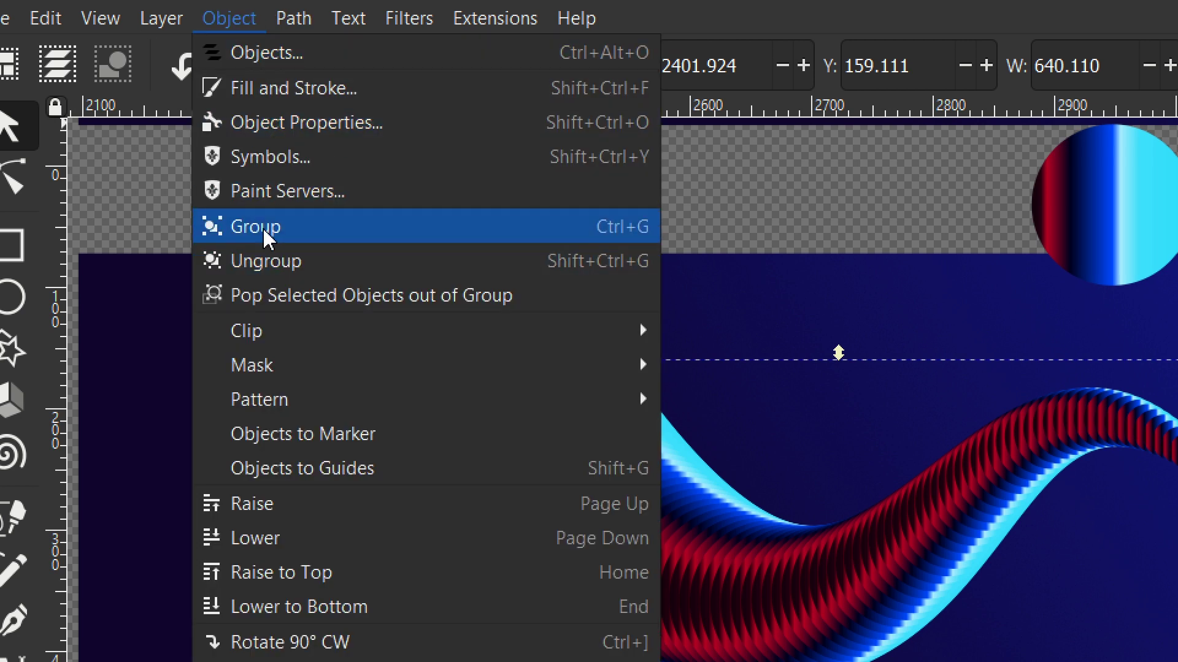
click(644, 236)
- Duplicate the ribbon group and move the copy about 250 px below the original
key(ctrl+d)
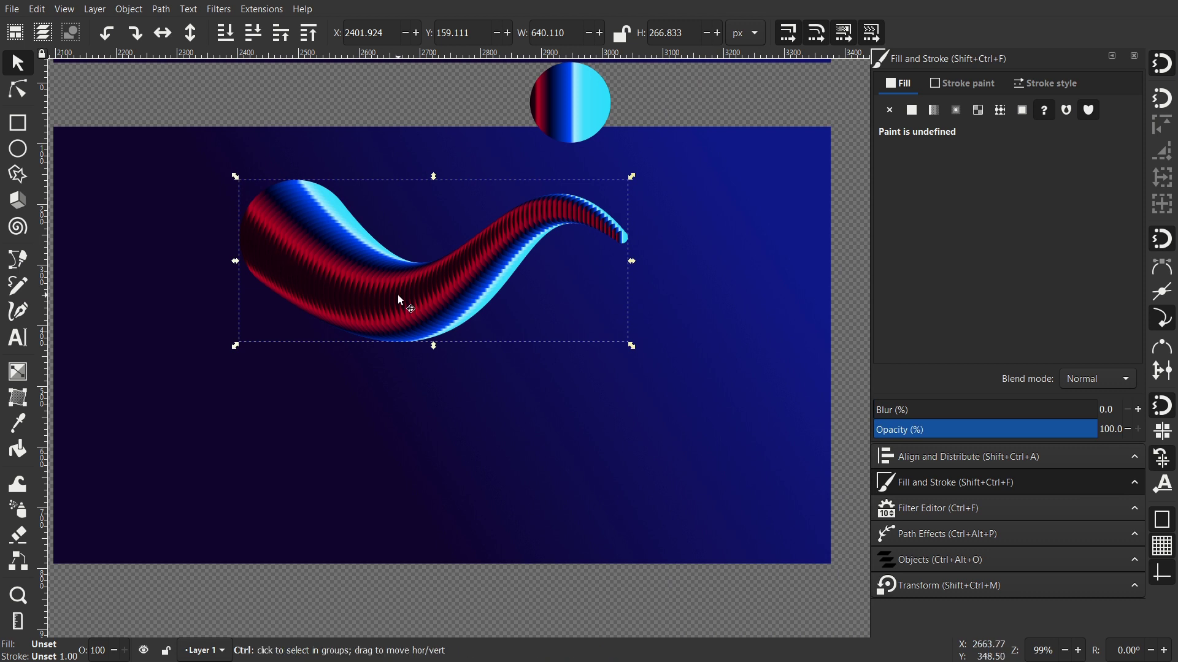
drag(399, 300, 432, 456)
drag(397, 417, 344, 359)
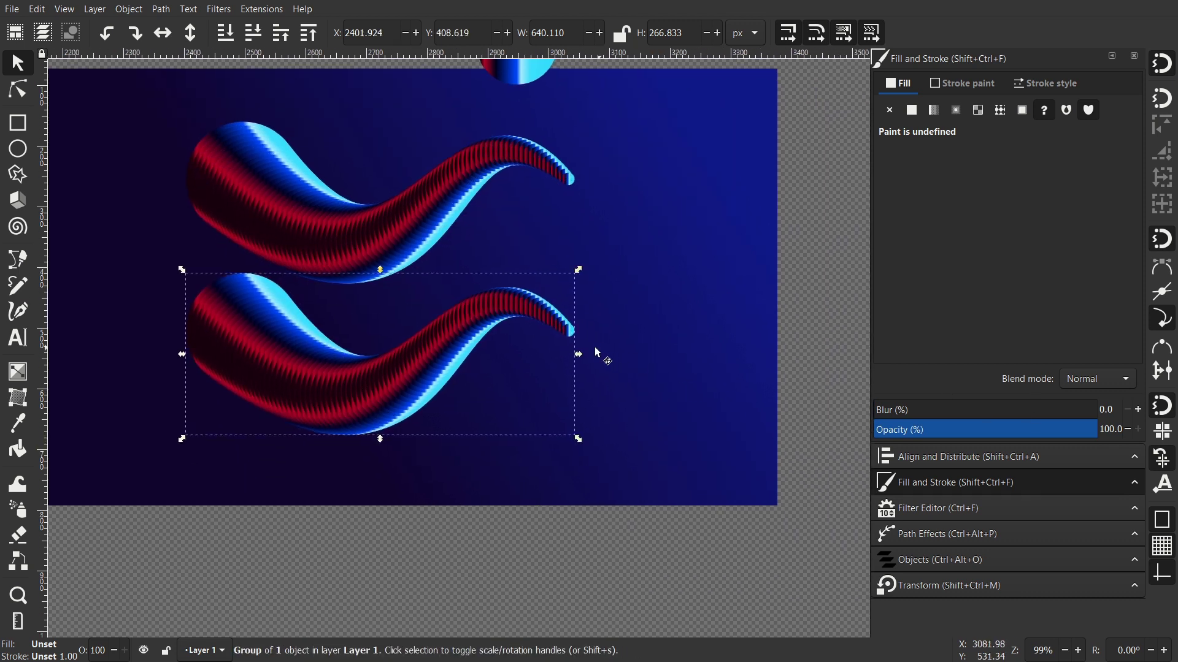
scroll(519, 284, up, 12)
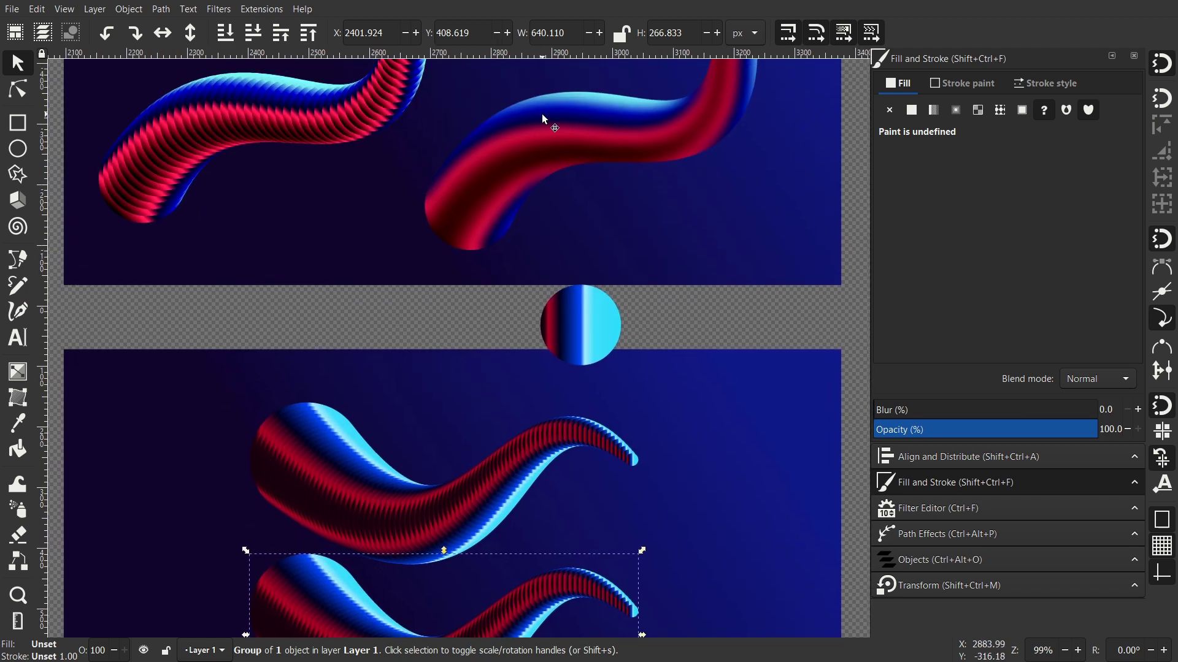
scroll(443, 274, up, 4)
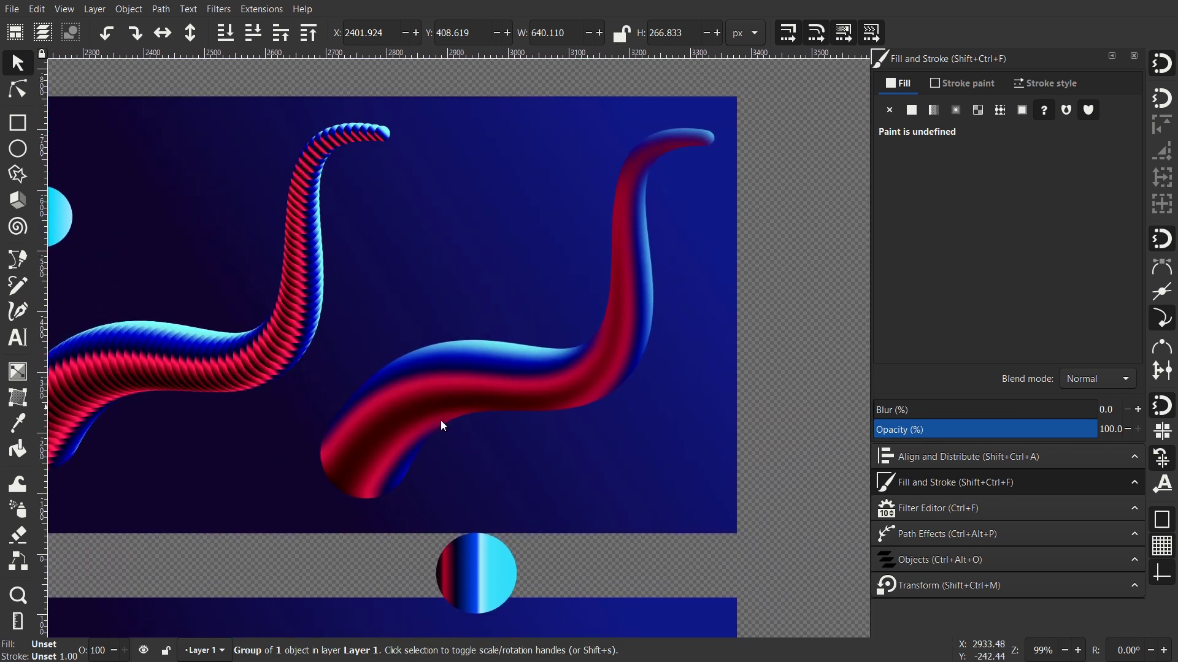
scroll(326, 530, down, 16)
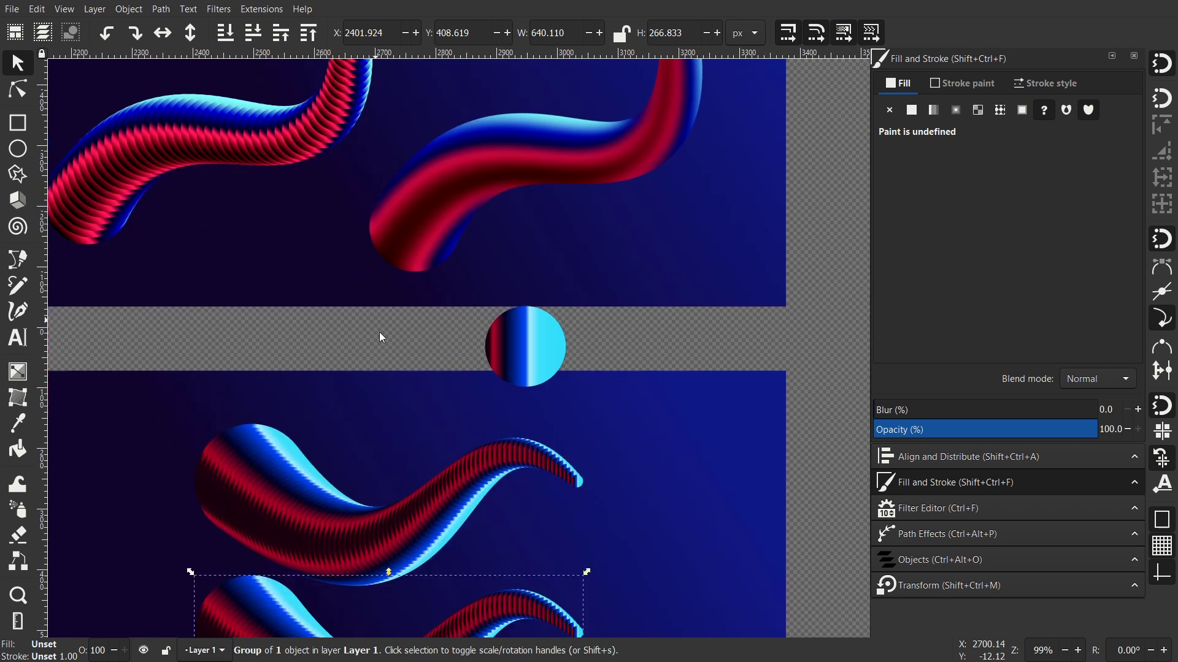
key(ctrl+f)
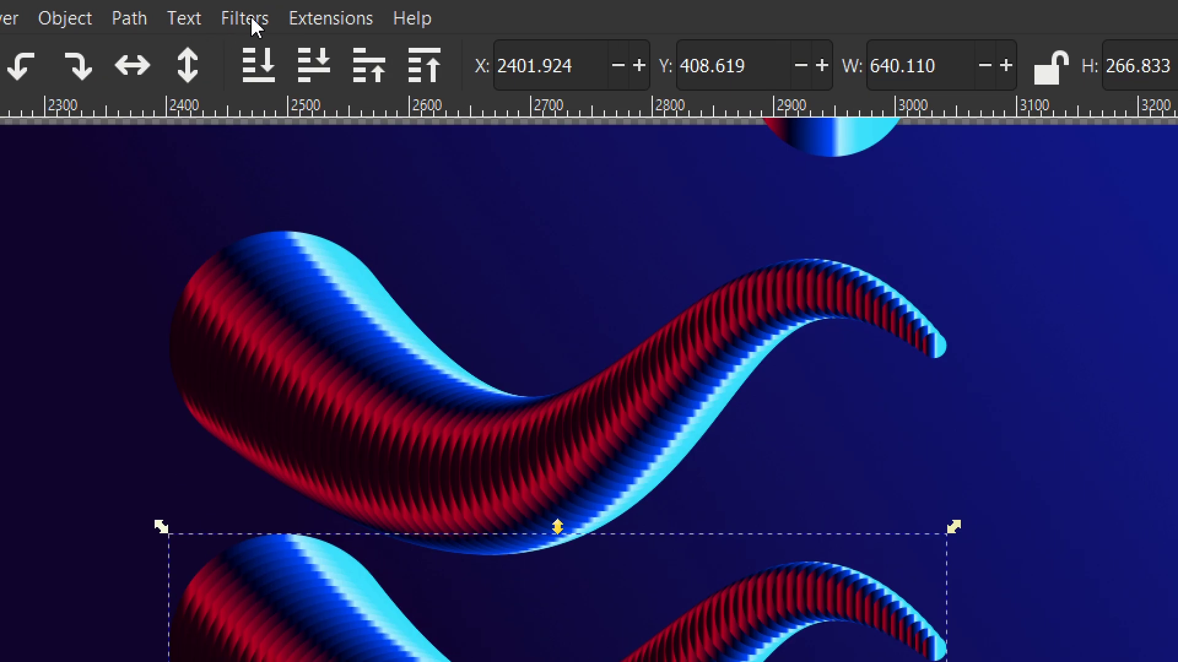
- Create a new filter named ColorBlend in the Filter Editor and apply it to the lower ribbon
click(218, 9)
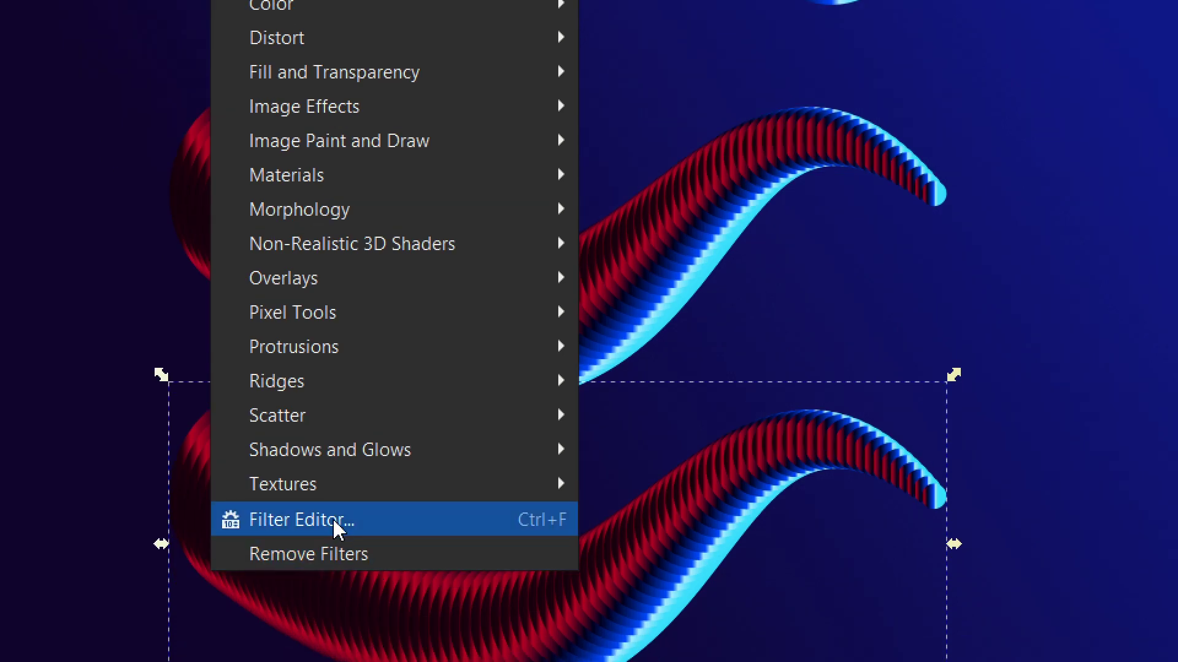
click(342, 521)
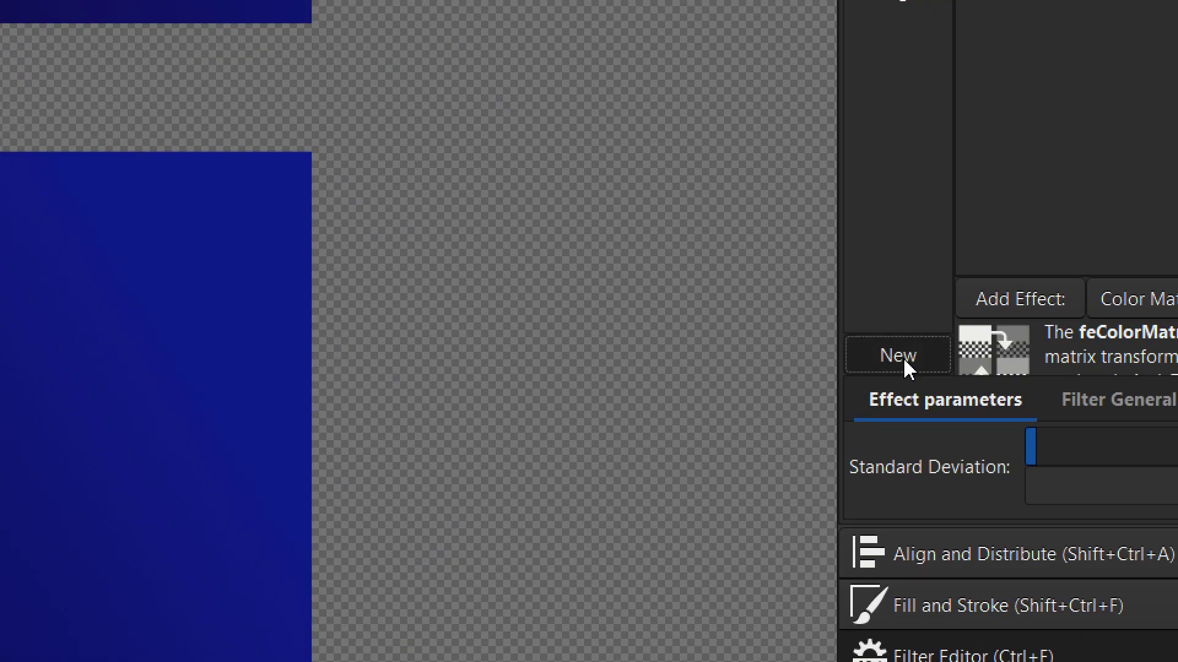
click(902, 357)
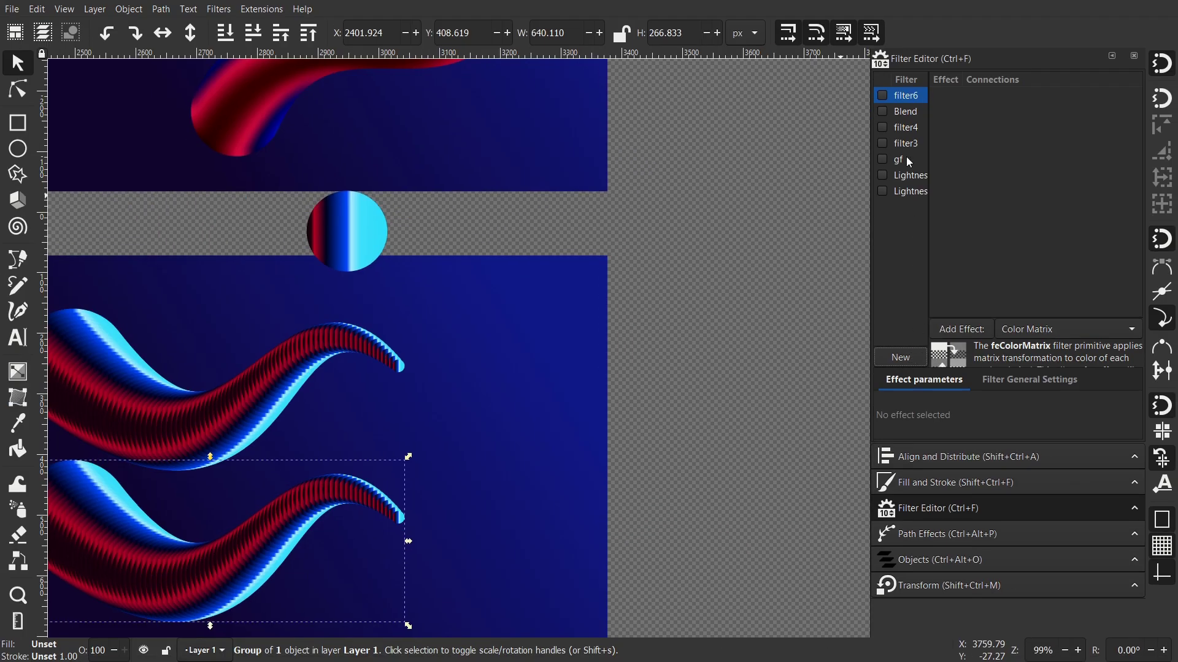
click(905, 97)
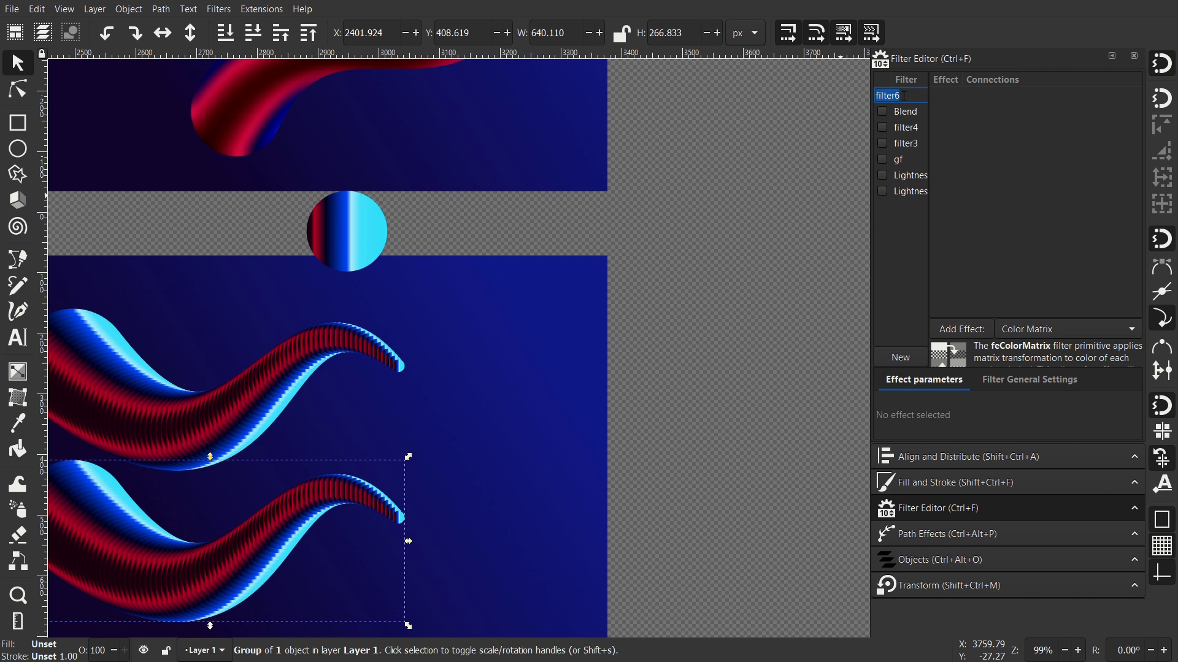
text(Ble)
key(Return)
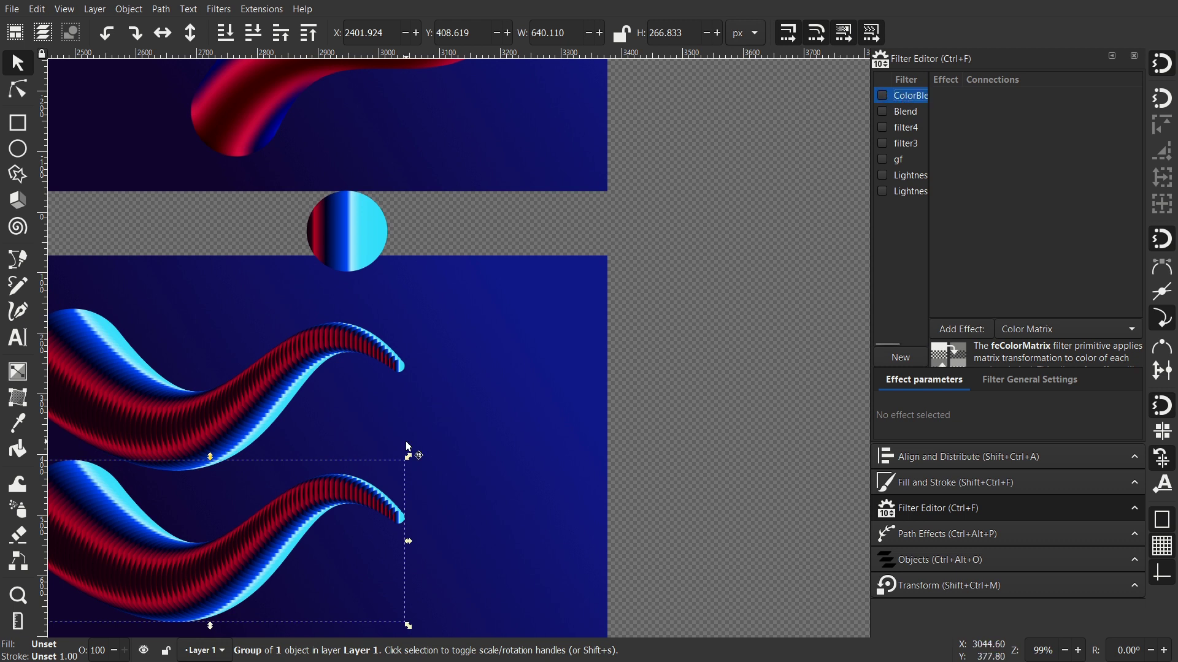
drag(411, 439, 616, 274)
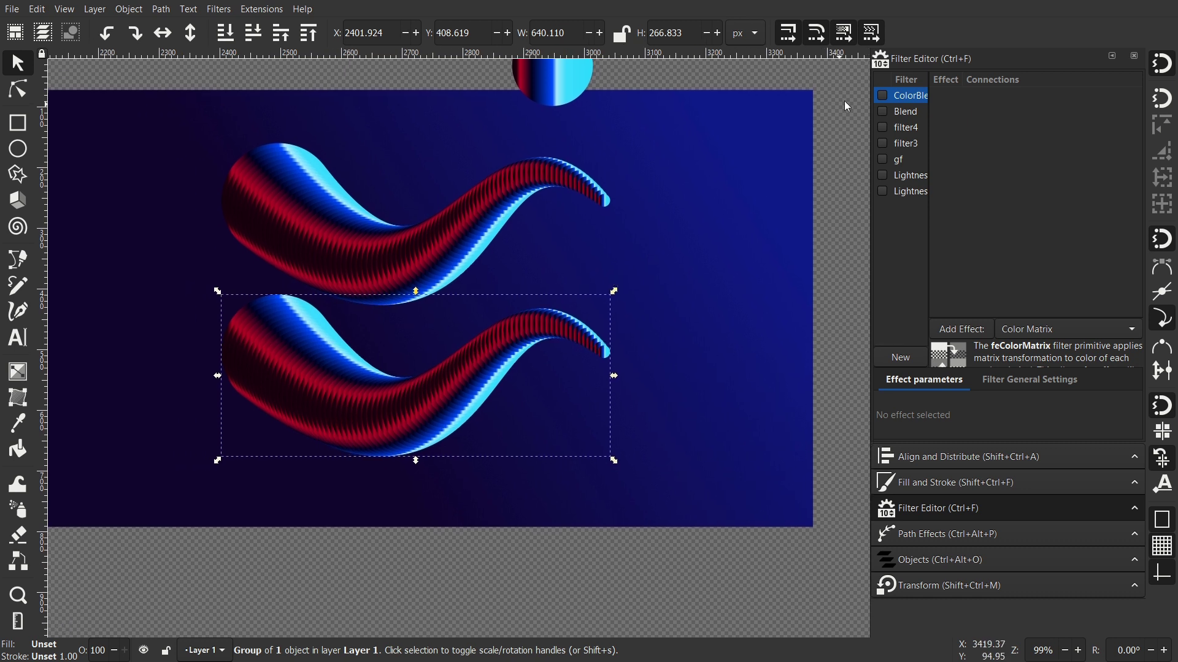
click(883, 97)
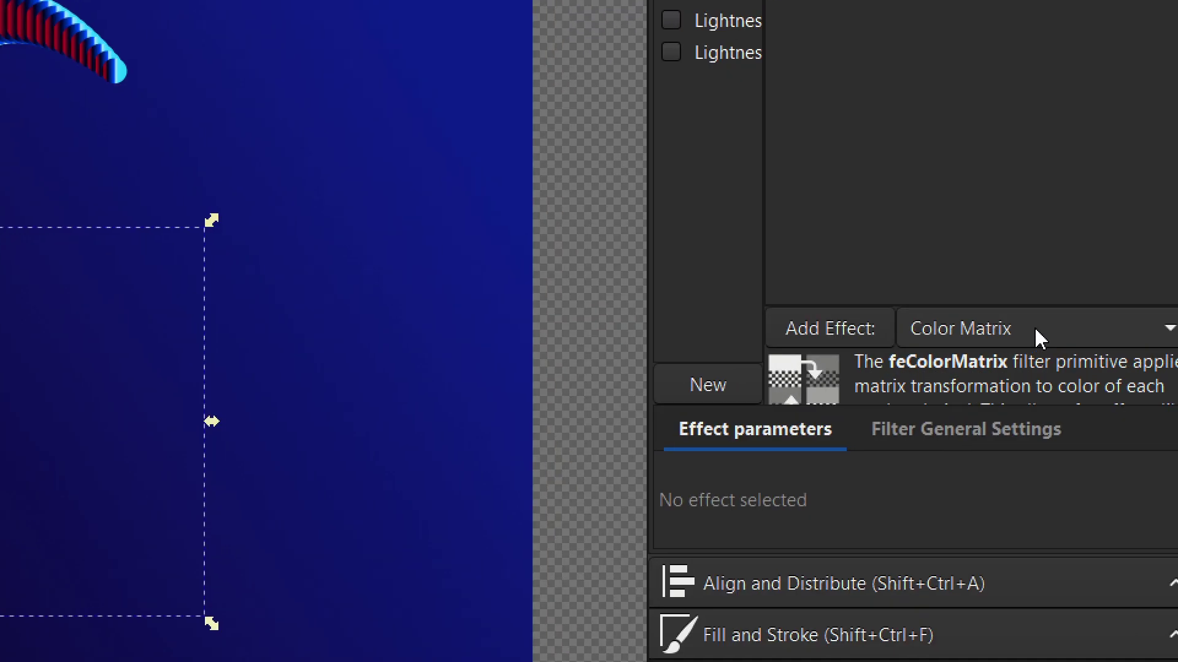
- Add a Gaussian Blur effect to ColorBlend and raise its standard deviation to 5
click(1057, 331)
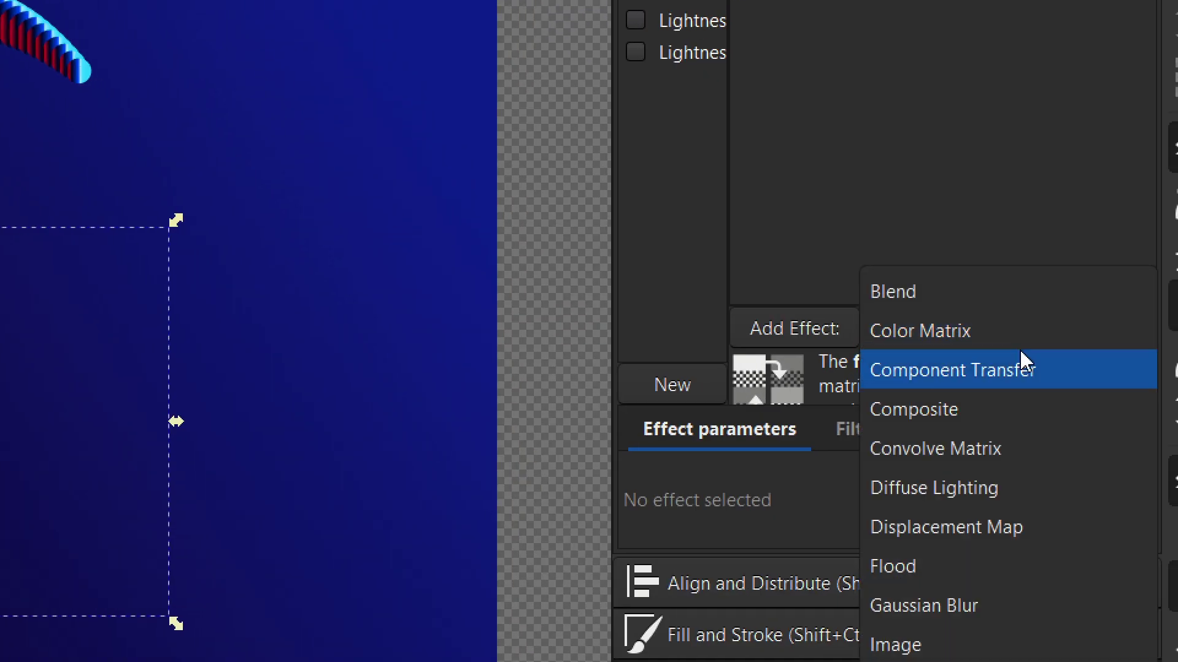
click(980, 609)
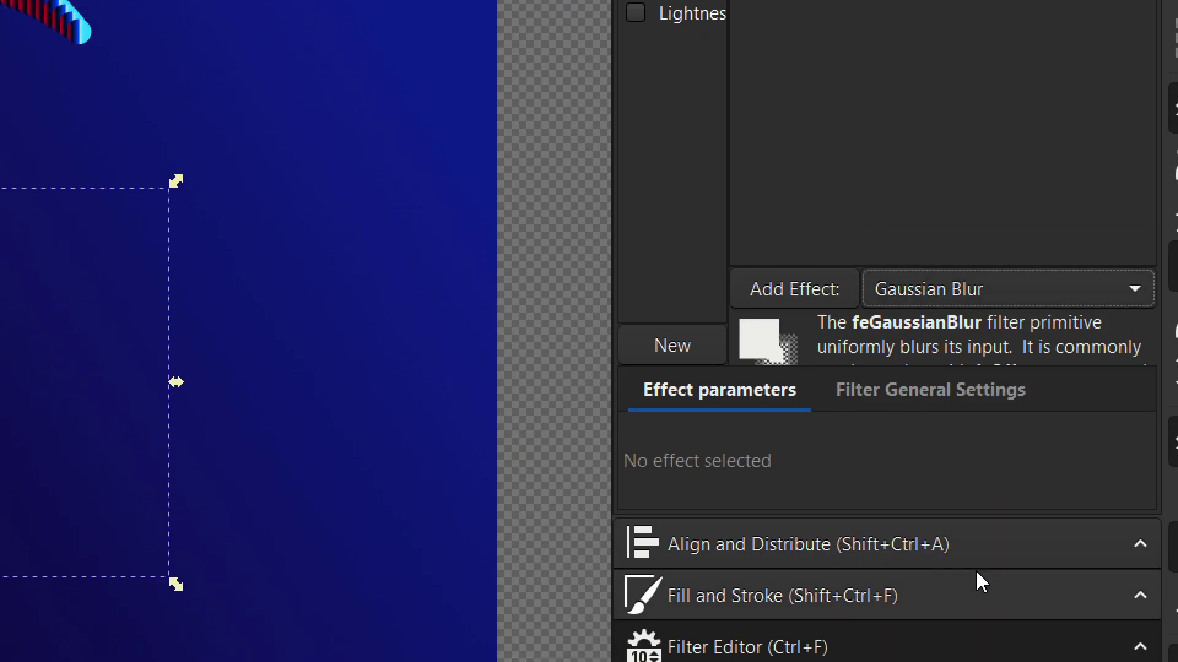
click(815, 288)
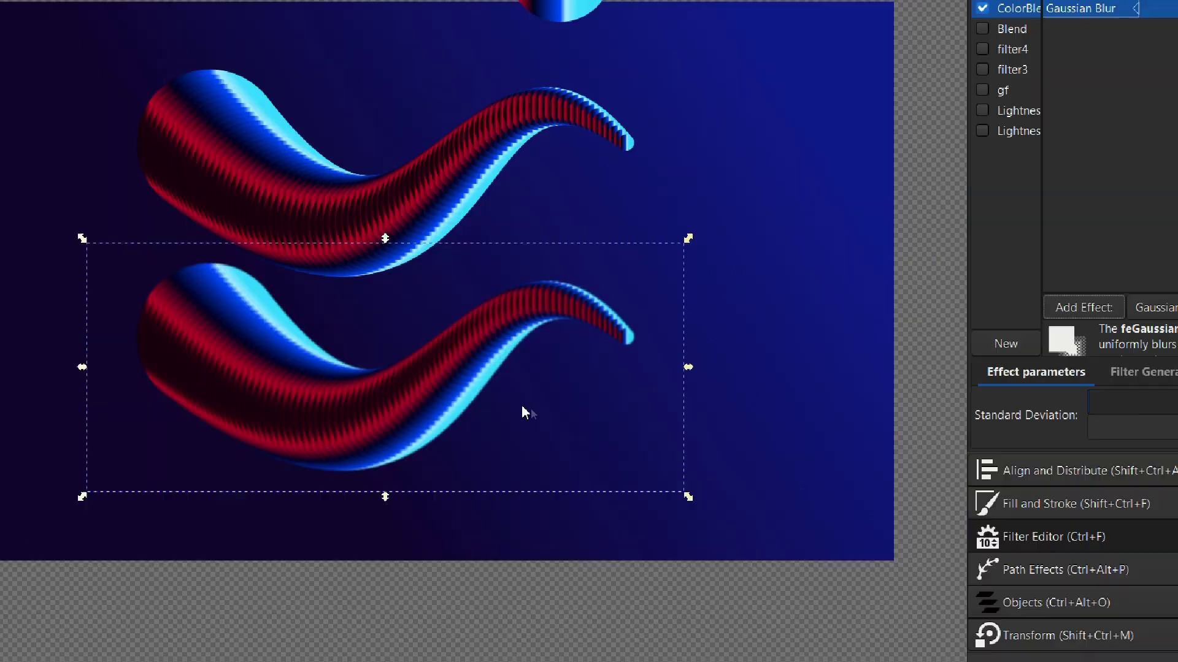
drag(459, 433, 793, 409)
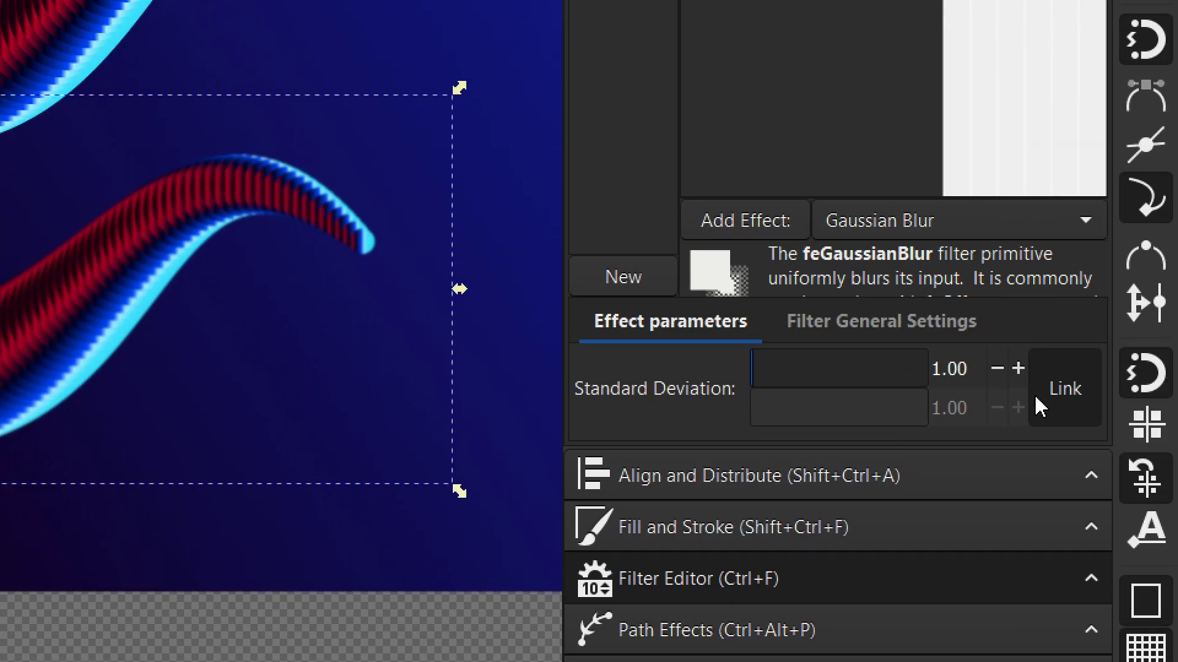
click(1016, 370)
click(1016, 370)
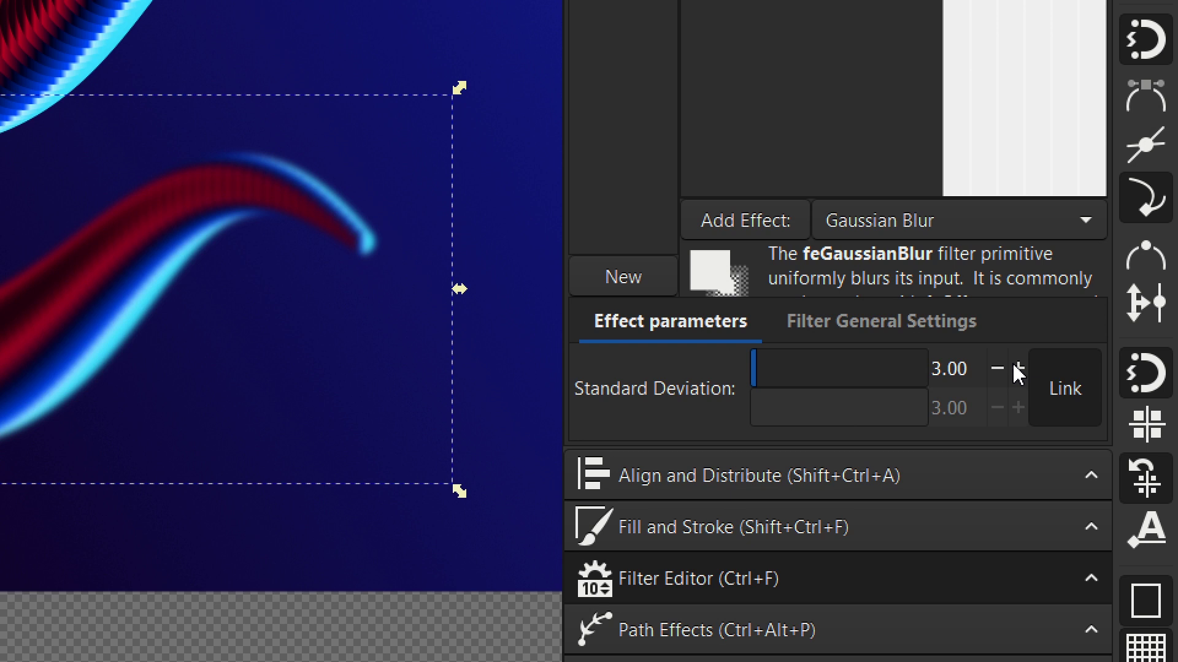
click(1017, 370)
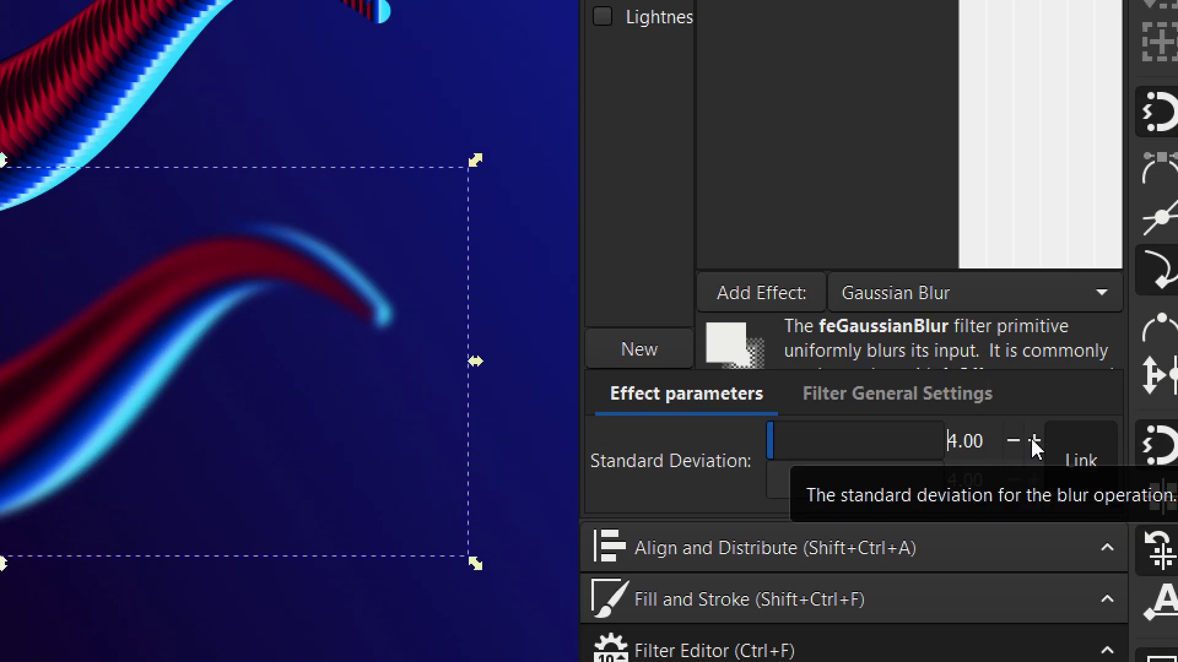
click(1017, 371)
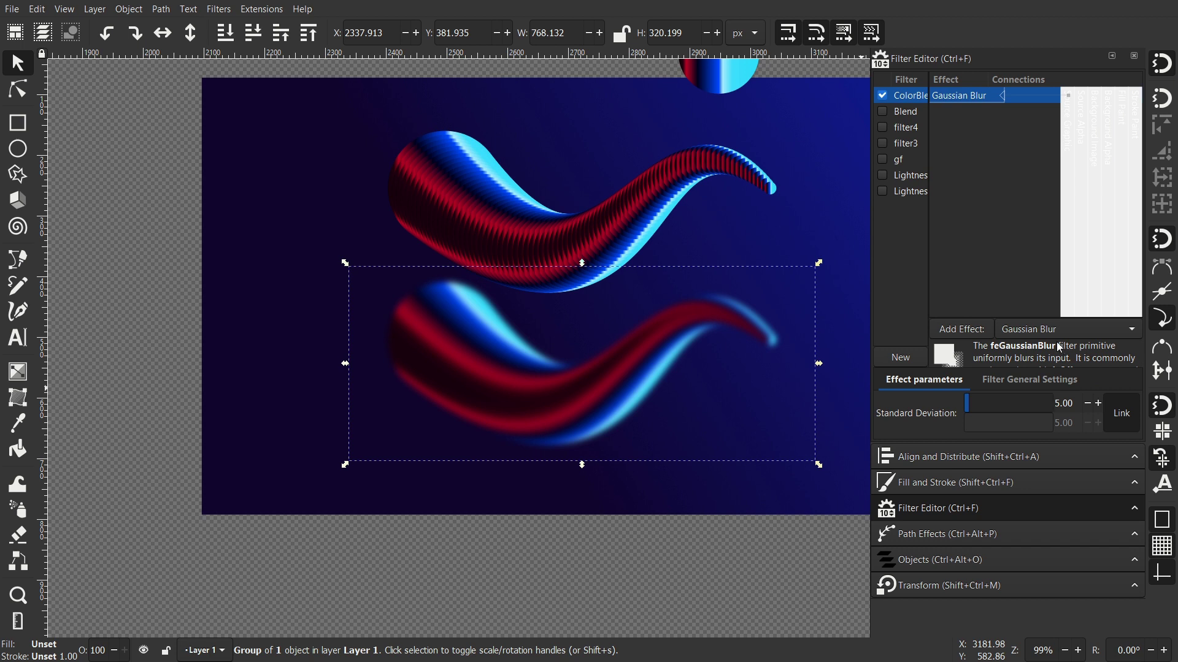
click(1046, 330)
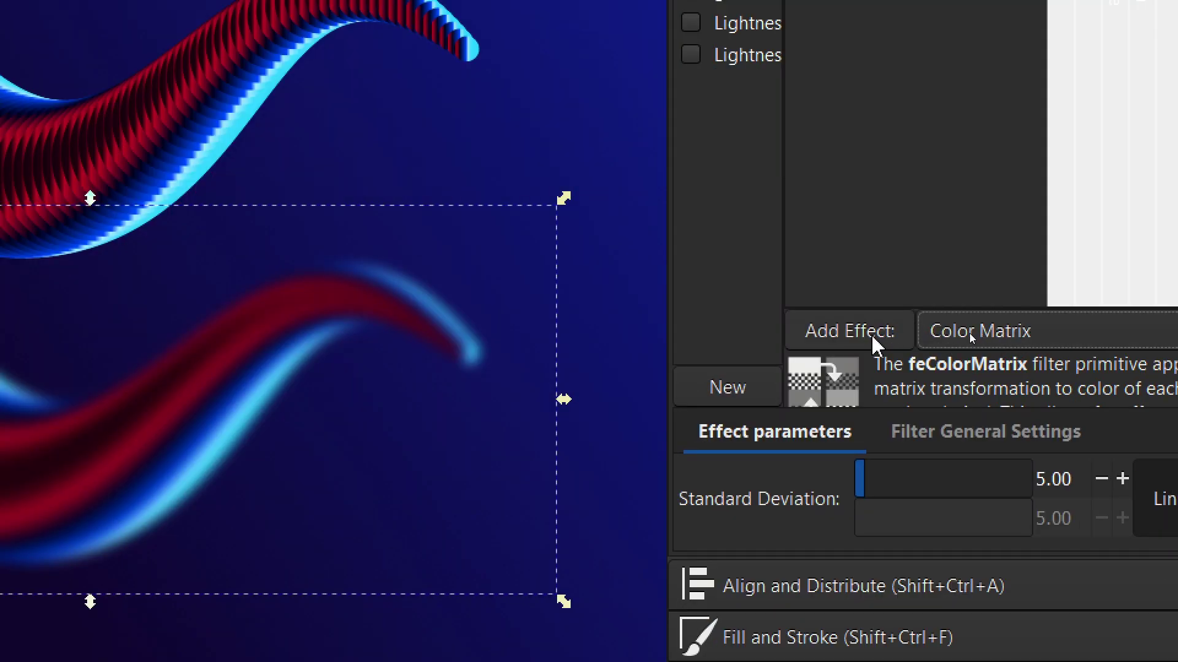
- Add a Color Matrix after the blur and feed the Gaussian Blur from Source Graphic
click(860, 336)
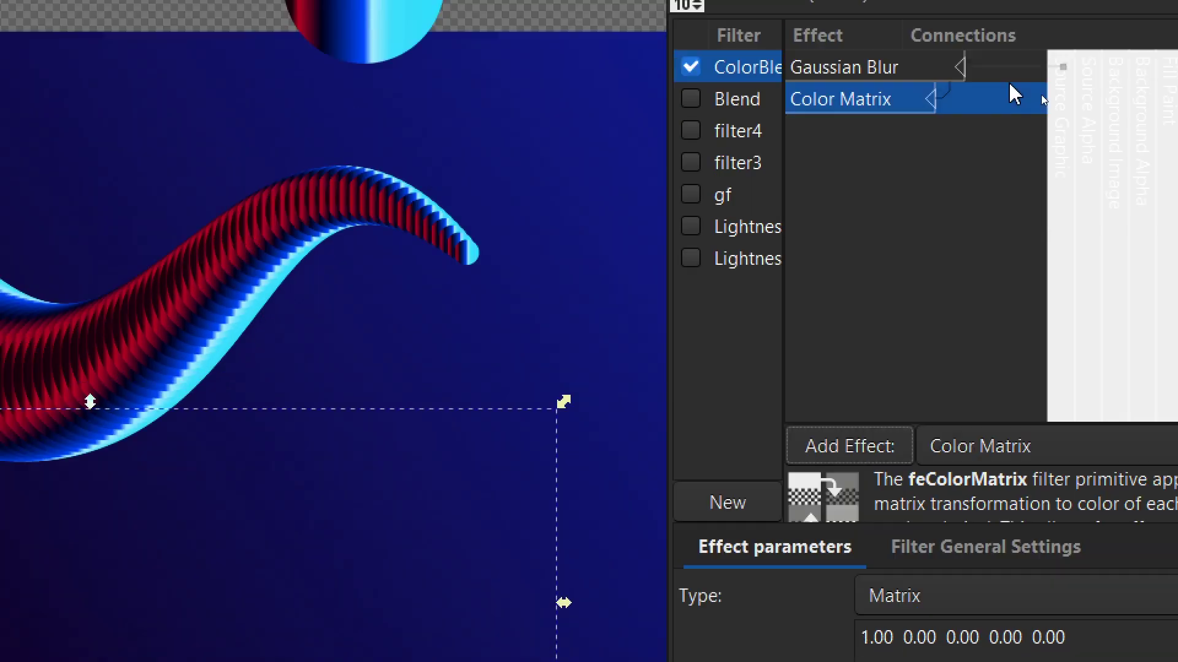
click(960, 130)
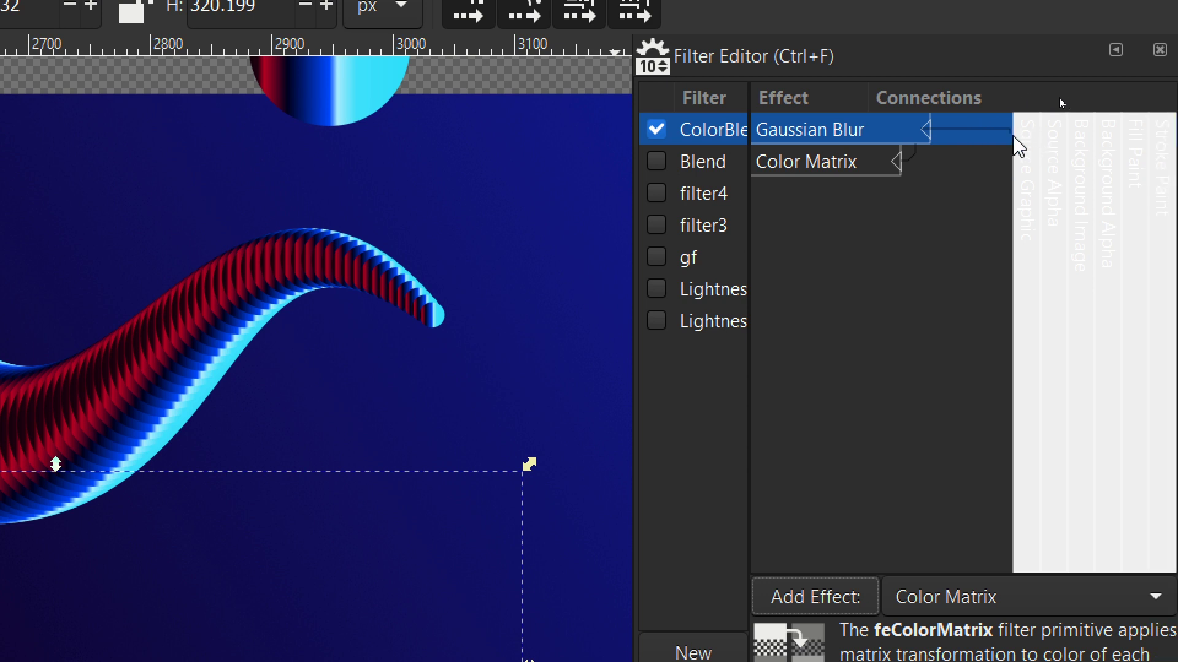
drag(1019, 147, 1026, 145)
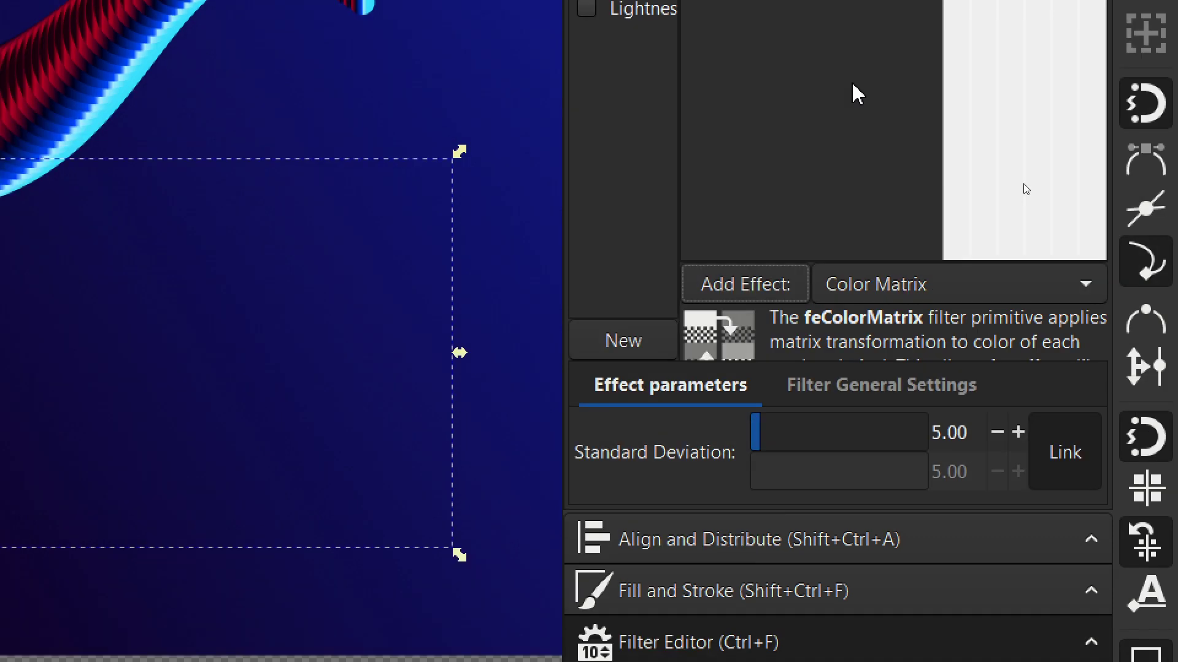
click(770, 97)
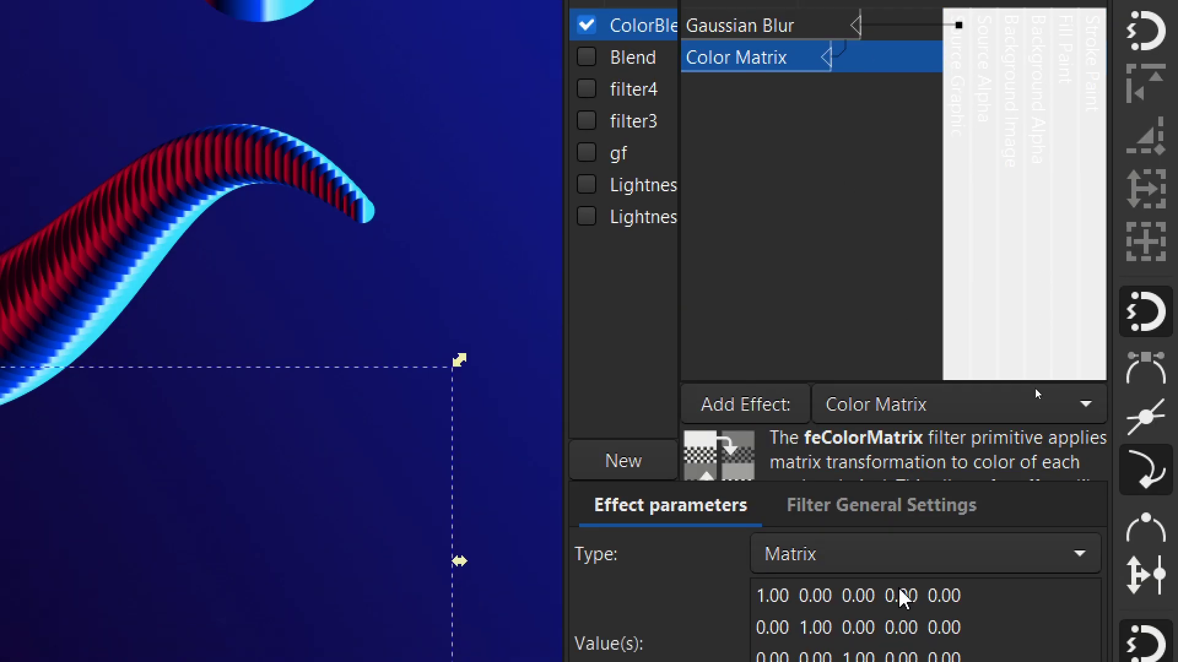
click(844, 299)
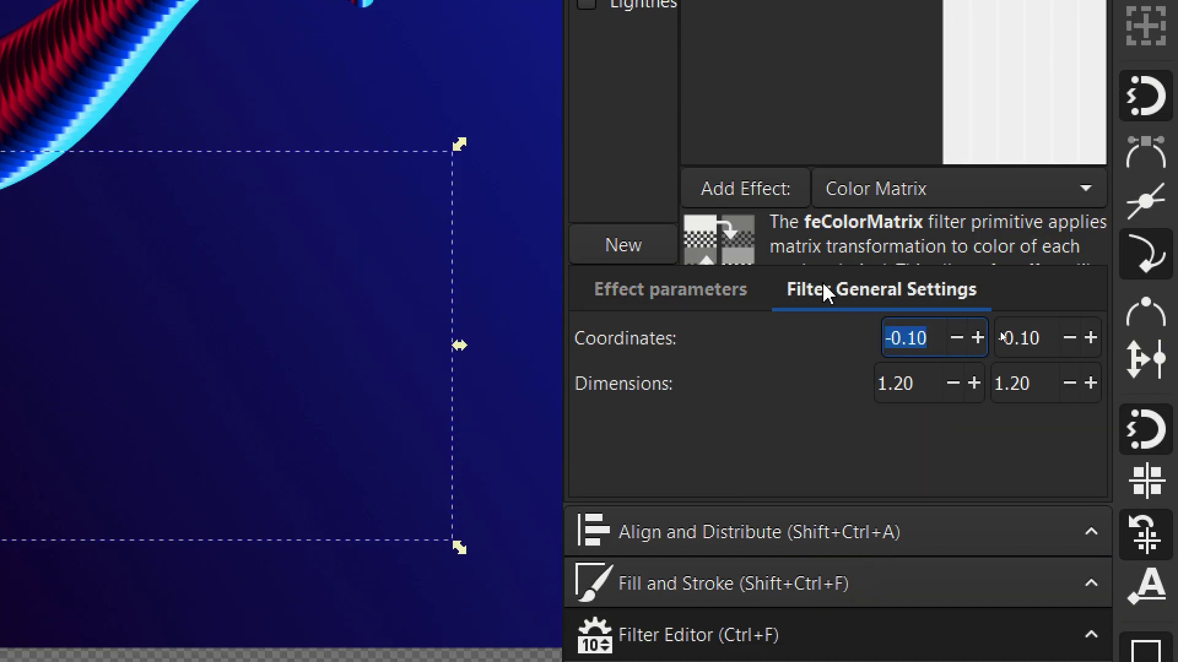
click(685, 302)
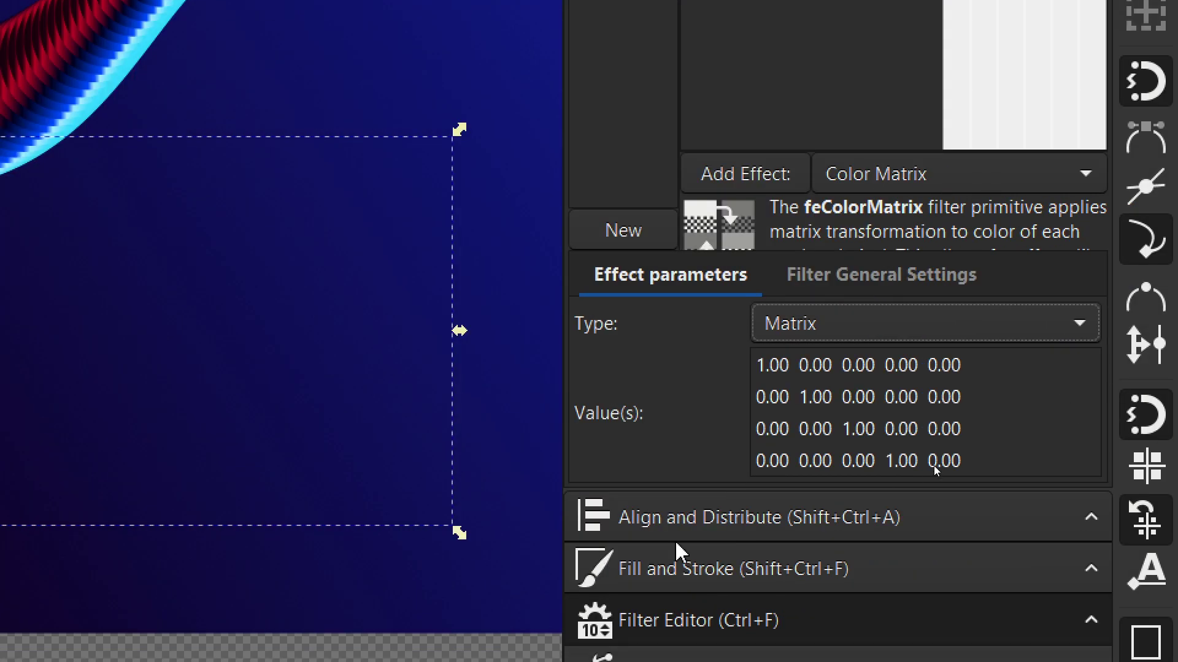
- Set the Color Matrix row four alpha to 20 and offset to -10, then deselect
click(907, 461)
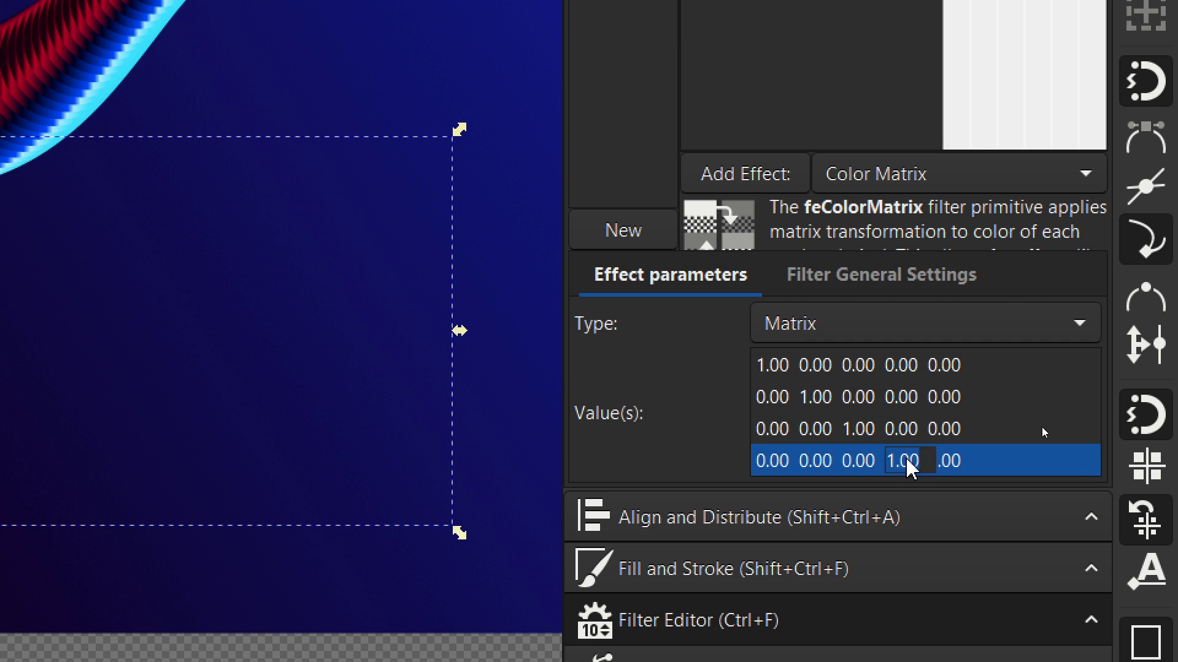
text(20)
key(Return)
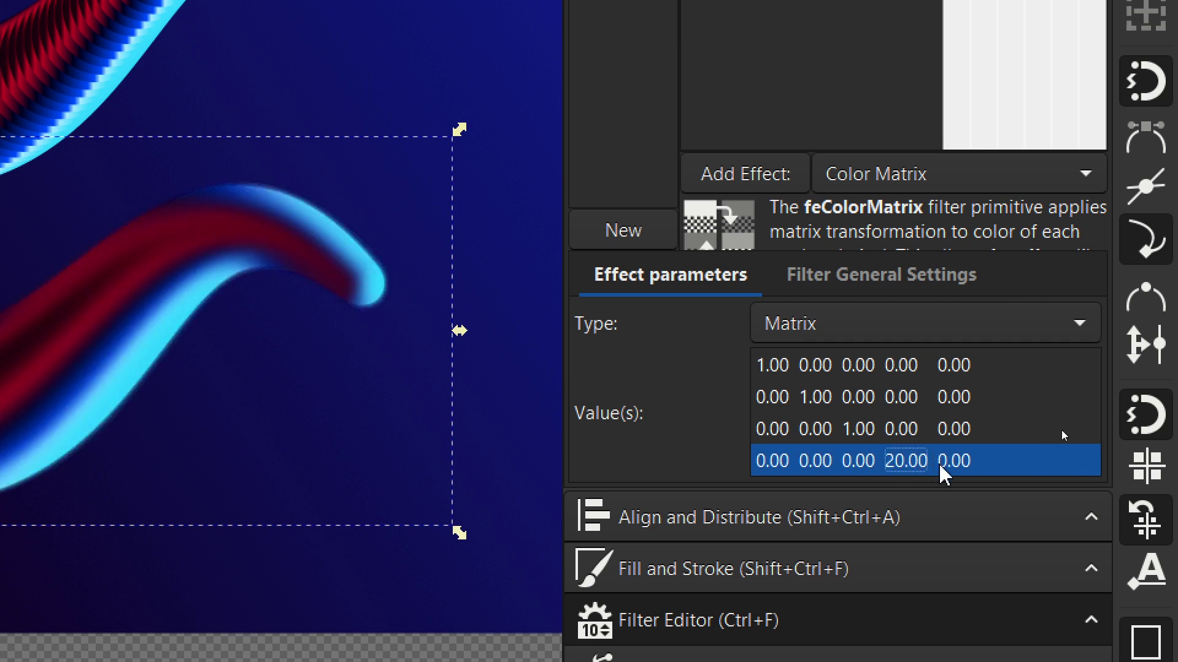
click(947, 460)
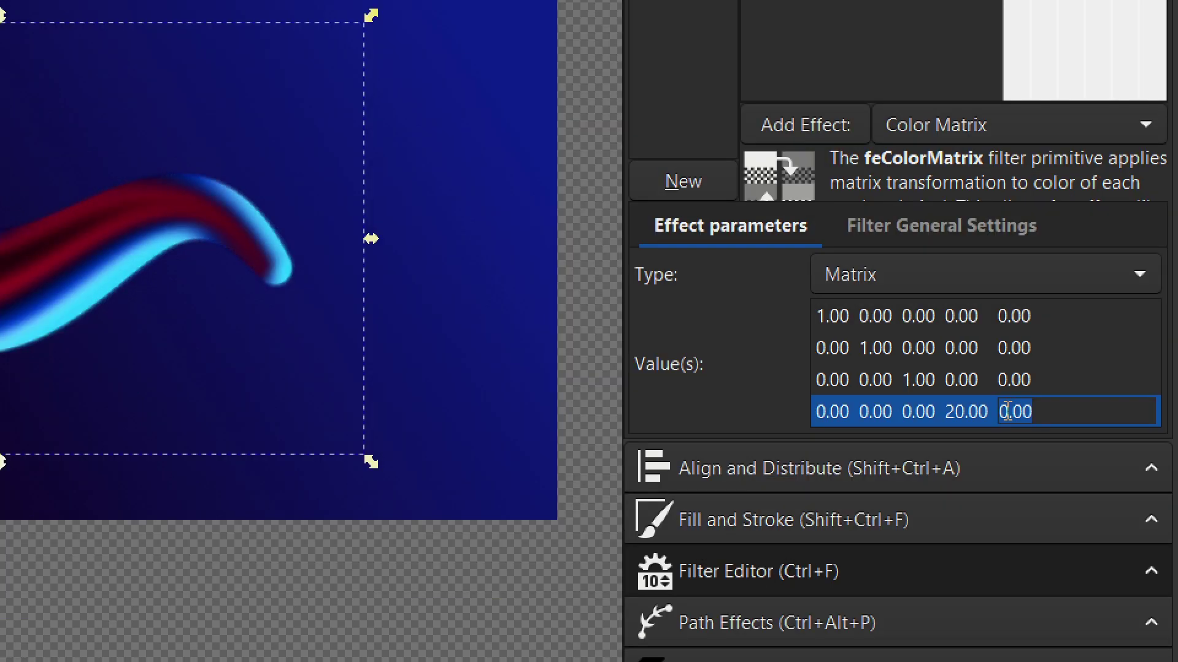
text(-)
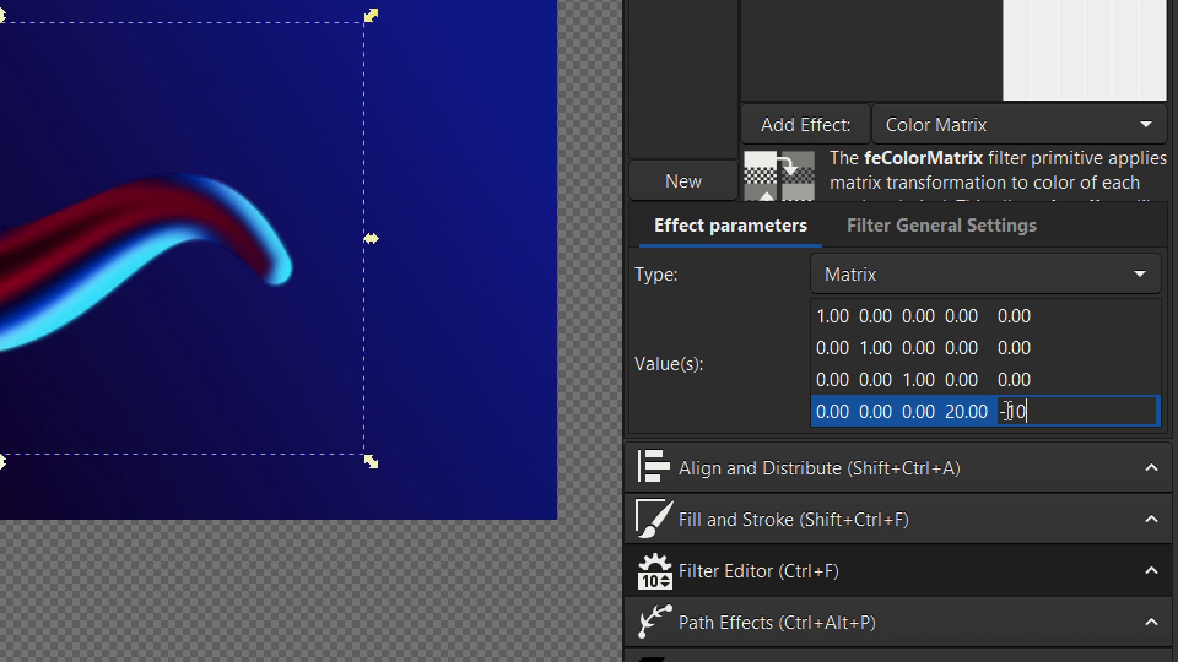
text(10)
key(Return)
click(142, 145)
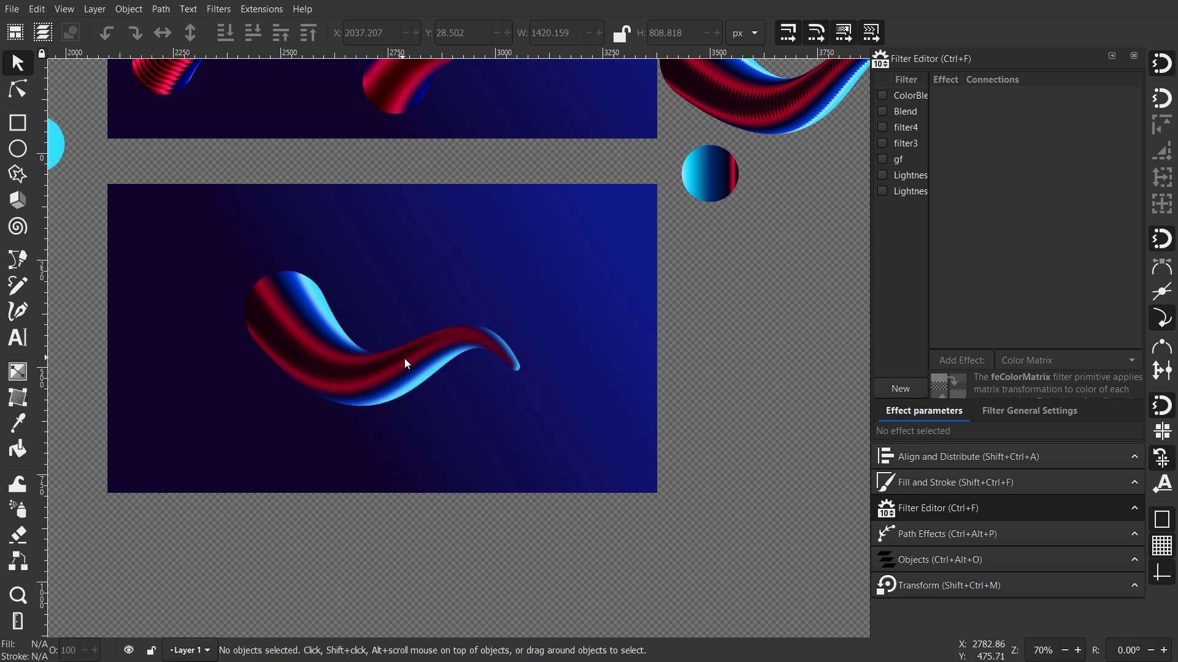
scroll(404, 360, down, 2)
- Move the smooth blurred ribbon lower within the dark blue panel
scroll(386, 363, up, 3)
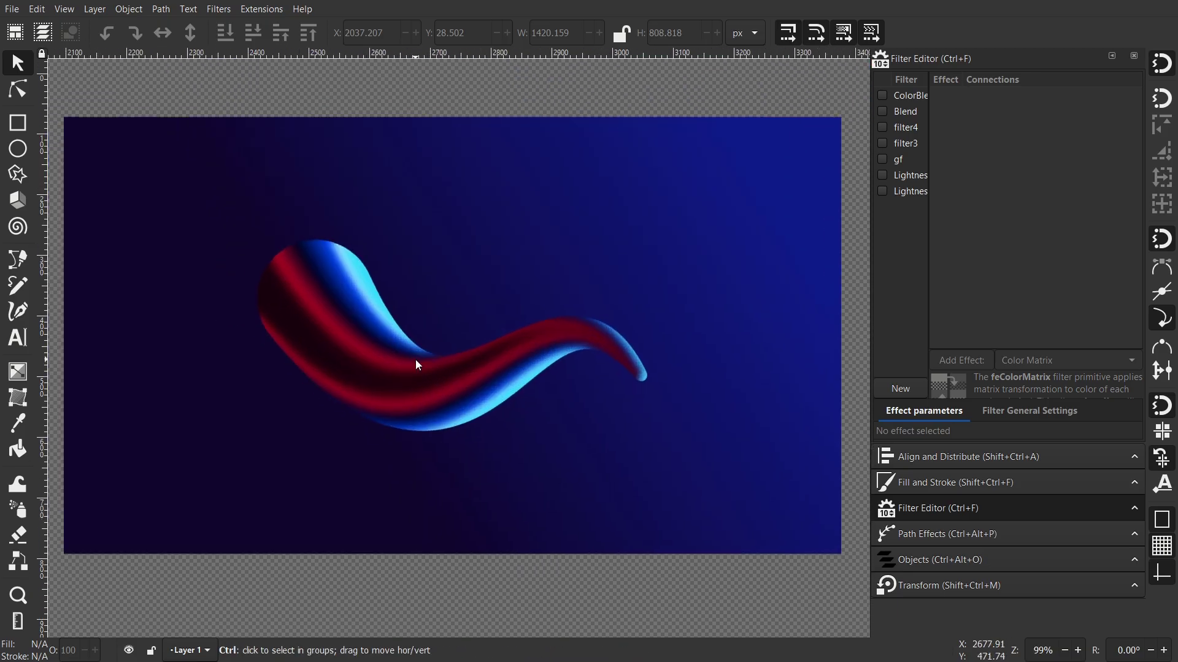
scroll(415, 363, down, 1)
drag(541, 294, 468, 388)
scroll(468, 389, down, 1)
scroll(426, 337, down, 3)
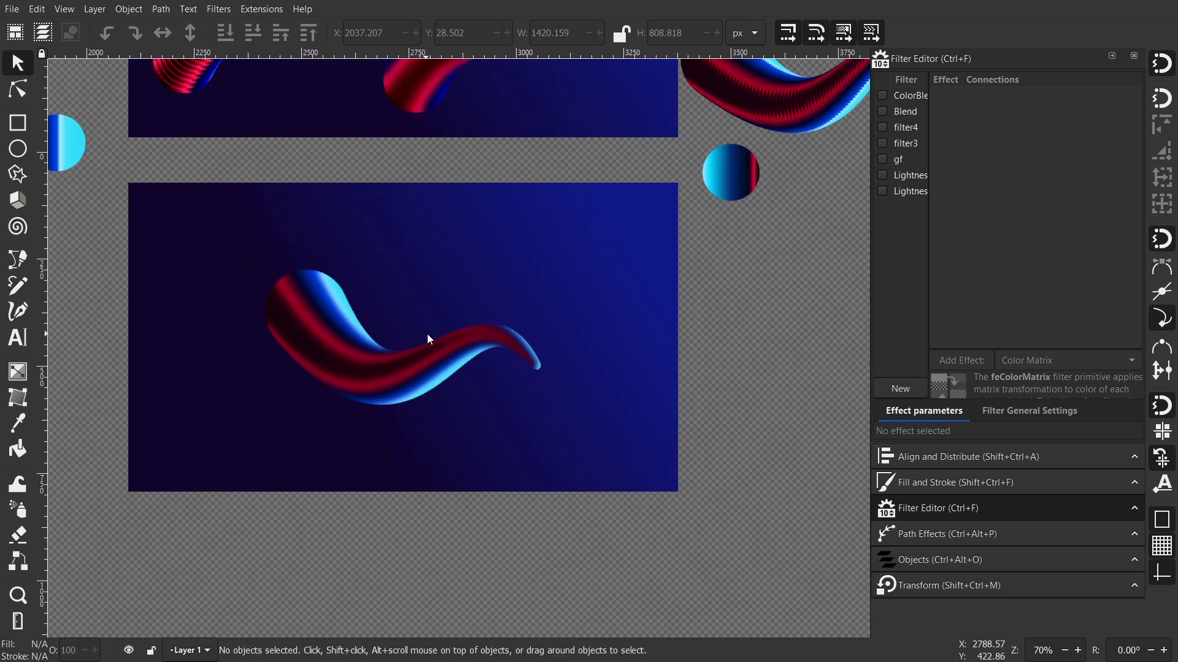
scroll(412, 461, up, 5)
drag(388, 476, 389, 528)
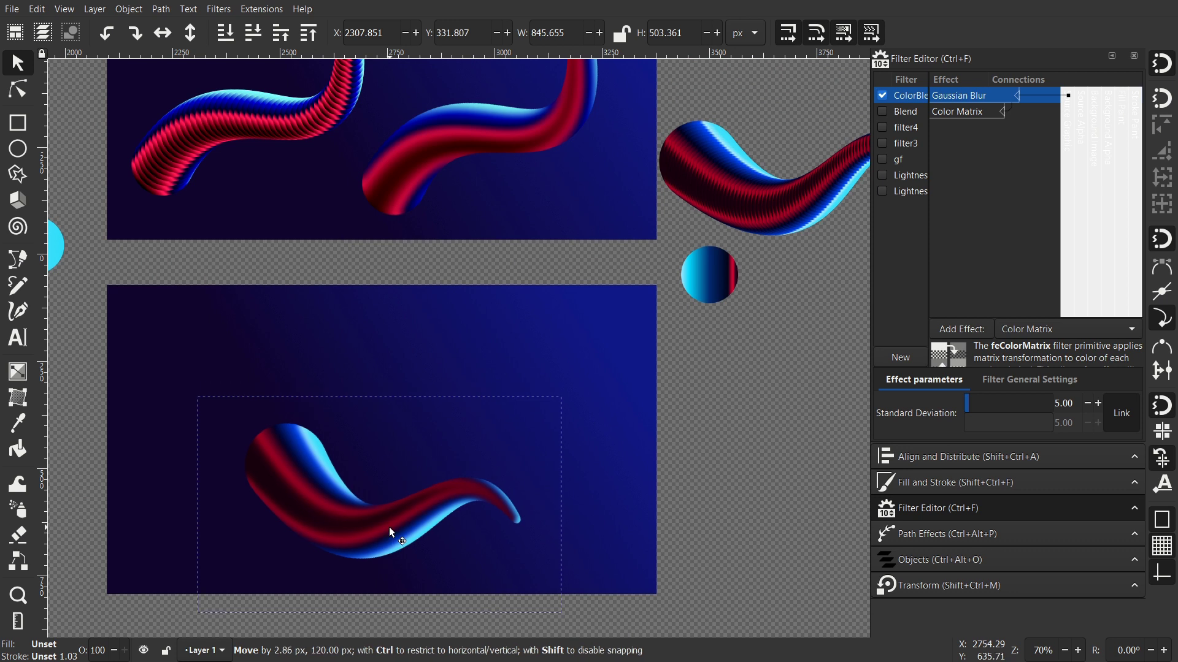
drag(462, 456, 473, 423)
scroll(497, 397, down, 1)
- Place the banded ribbon in the panel just above the smooth ribbon and frame both
drag(655, 264, 373, 411)
ctrl+scroll(369, 458, up, 2)
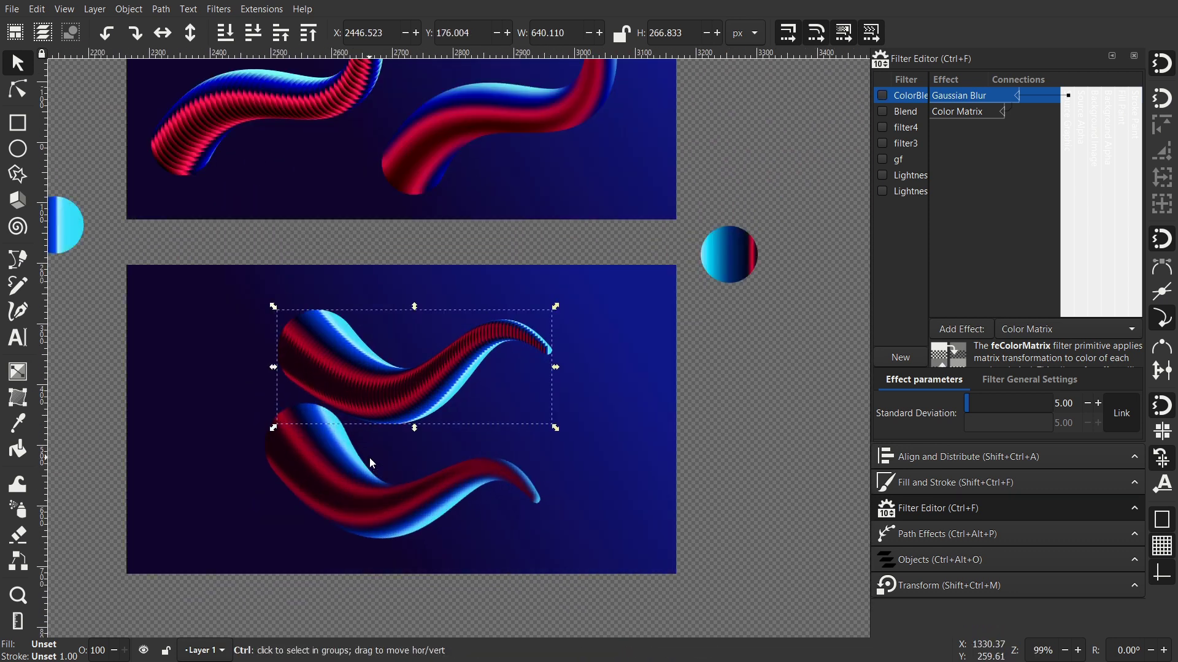
drag(402, 455, 411, 333)
ctrl+scroll(451, 317, up, 1)
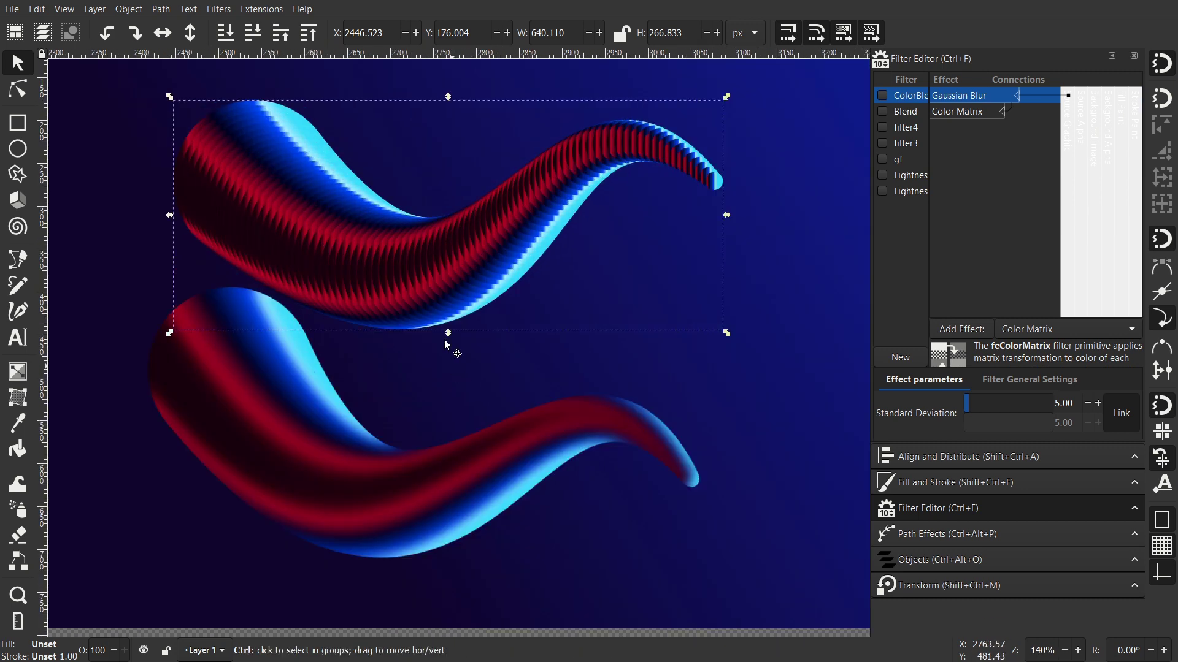
click(765, 452)
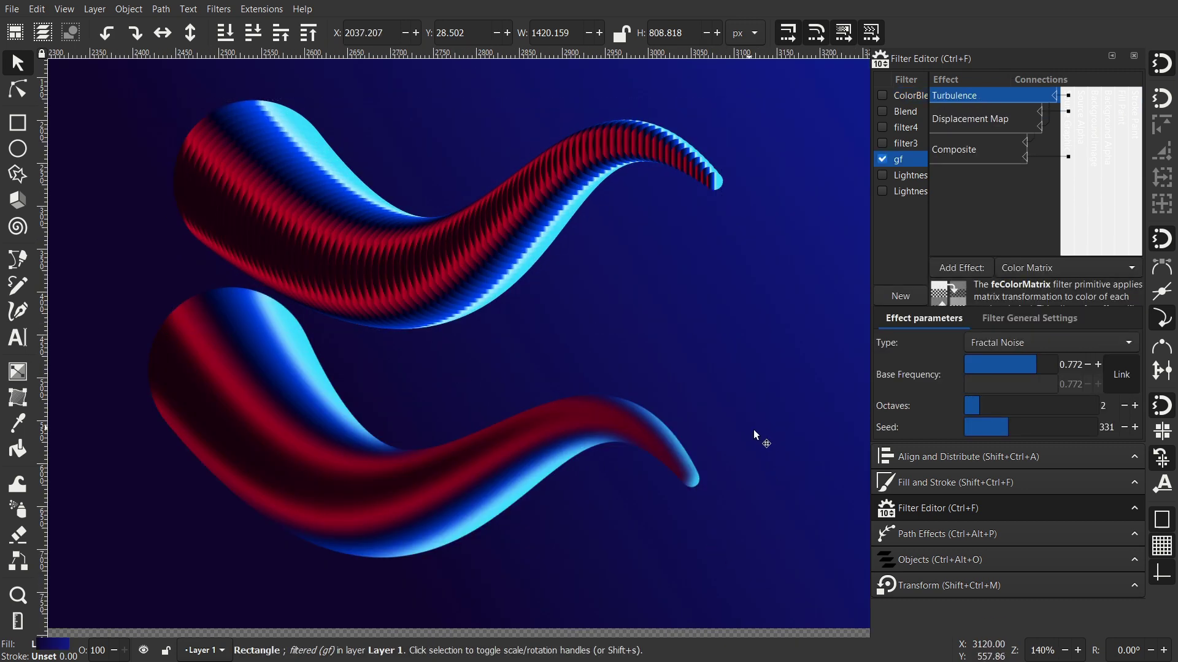